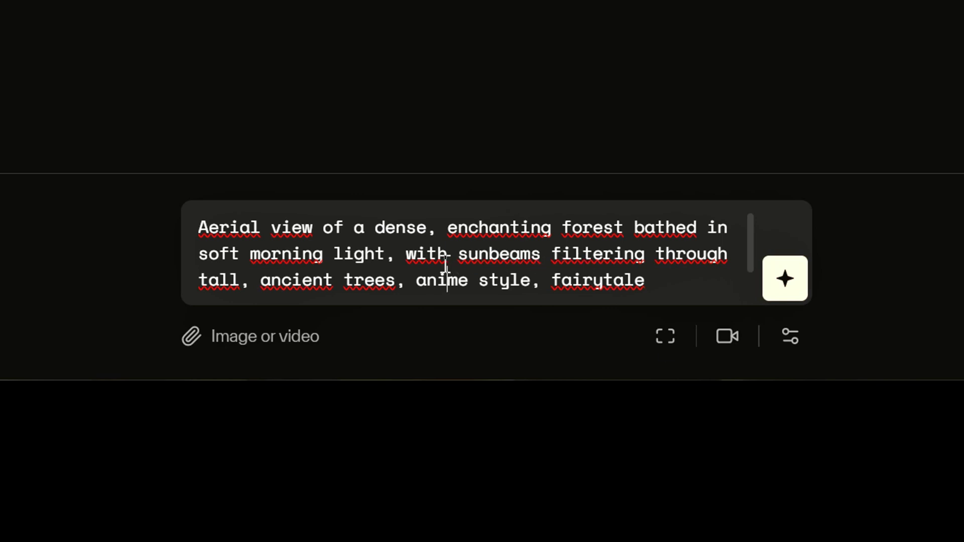
# Step: Review the aspect ratio and frame rate settings, and set the camera control to tilt down and zoom in
pyautogui.click(666, 337)
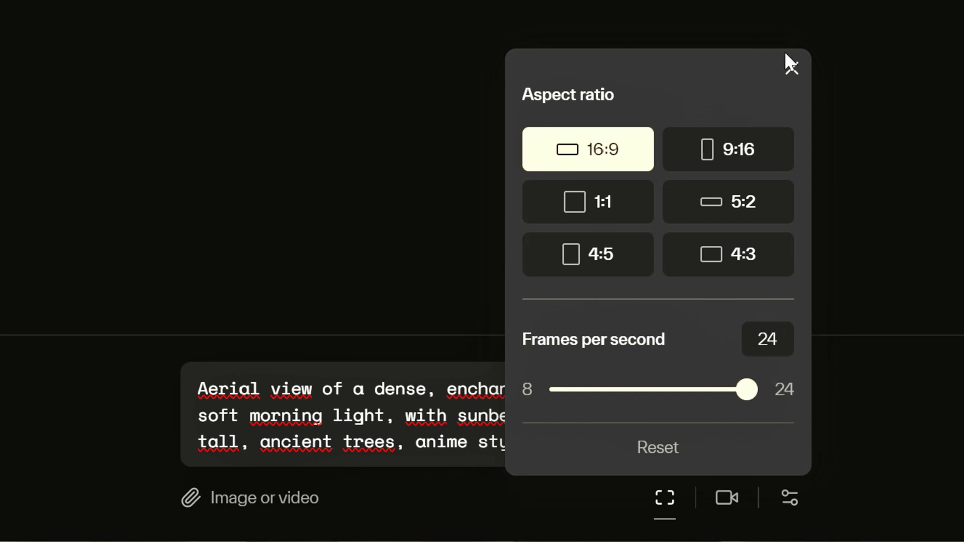
pyautogui.click(790, 70)
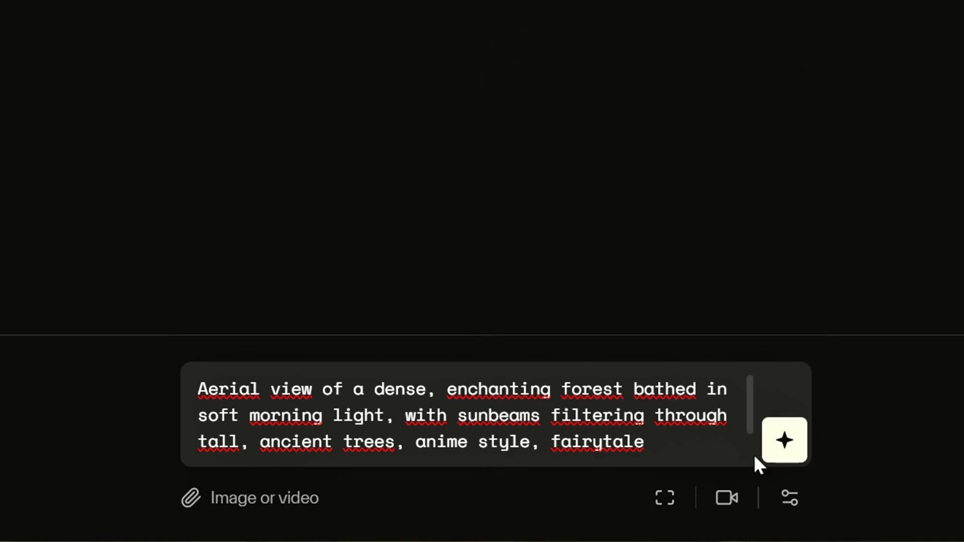
pyautogui.click(727, 501)
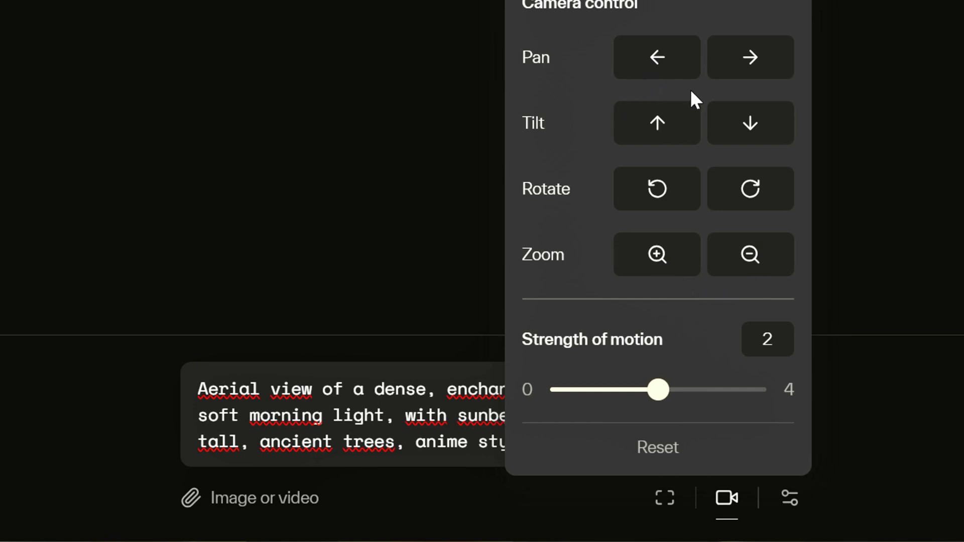
pyautogui.click(751, 132)
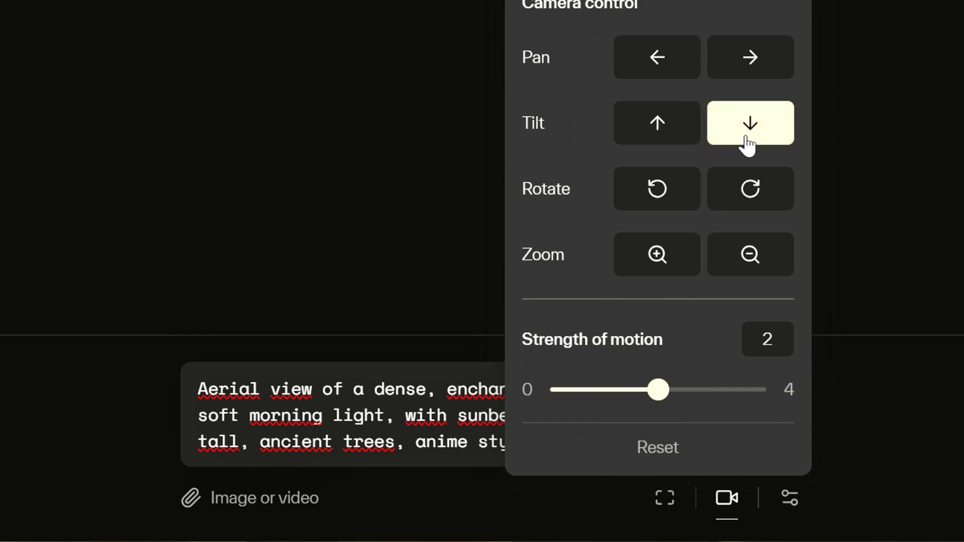
pyautogui.click(655, 267)
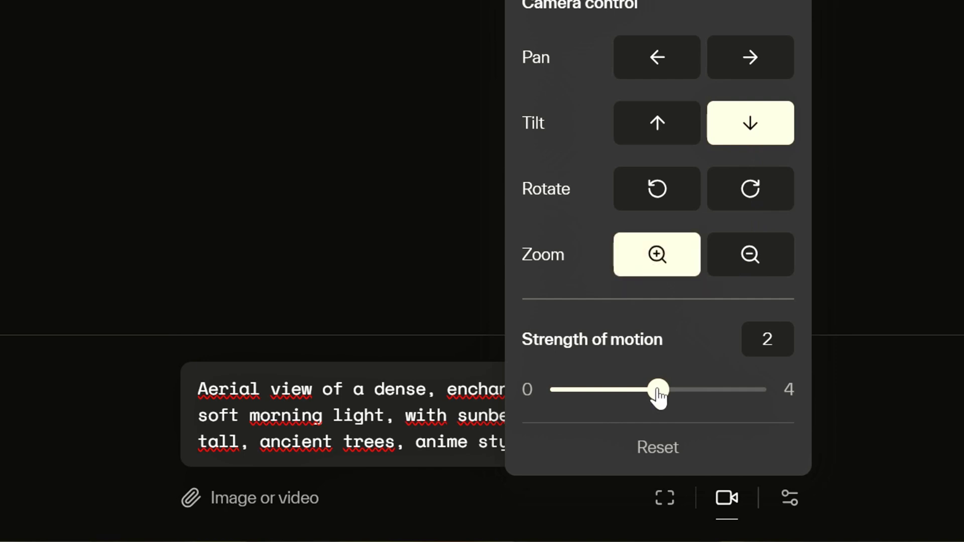
pyautogui.moveTo(688, 394)
pyautogui.mouseDown()
pyautogui.moveTo(707, 393)
pyautogui.moveTo(673, 397)
pyautogui.mouseUp()
pyautogui.click(922, 6)
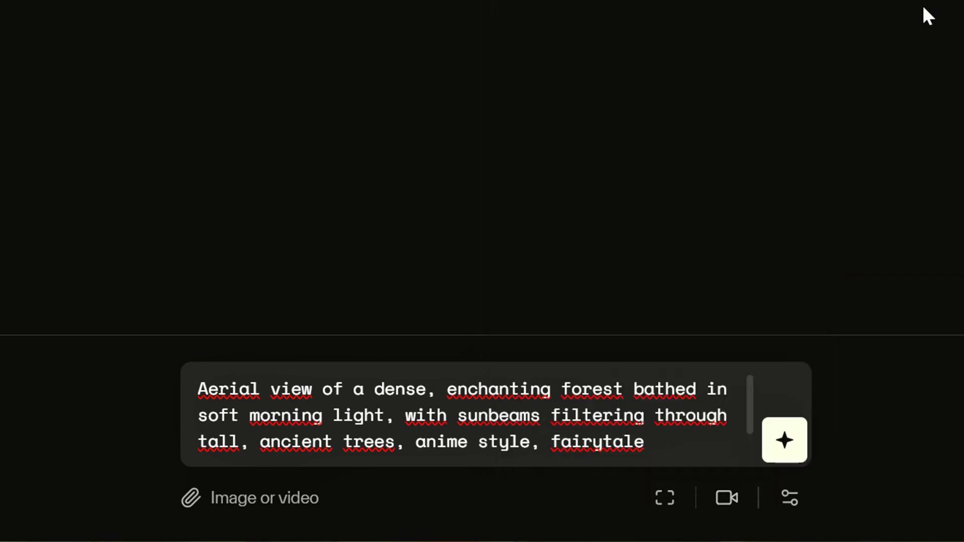
# Step: Paste the negative prompt ending in "oversaturated, lack of detail, inconsistent lighting, mutating, hairiness" and set the consistency with the text to 10
pyautogui.click(788, 510)
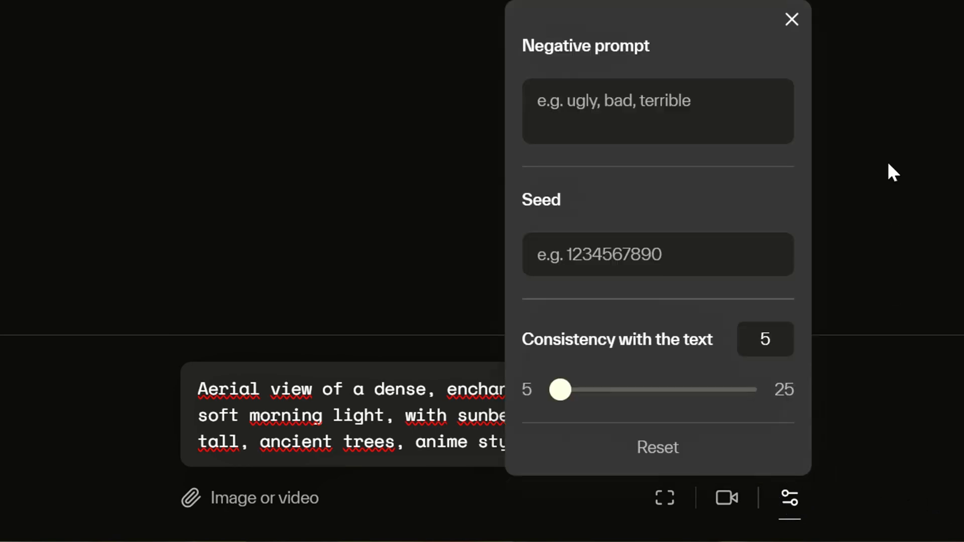
pyautogui.click(608, 108)
pyautogui.hotkey('ctrl', 'v')
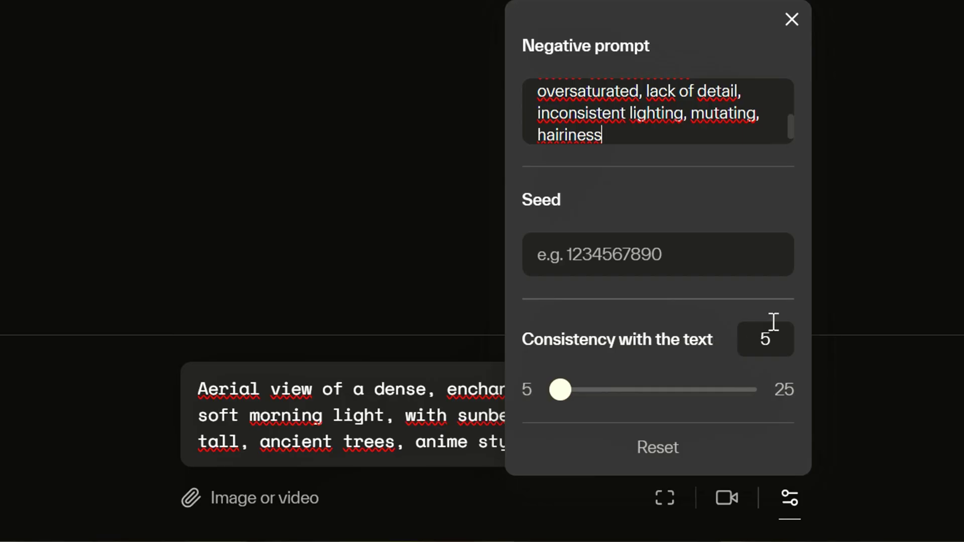
pyautogui.moveTo(559, 394); pyautogui.dragTo(608, 394)
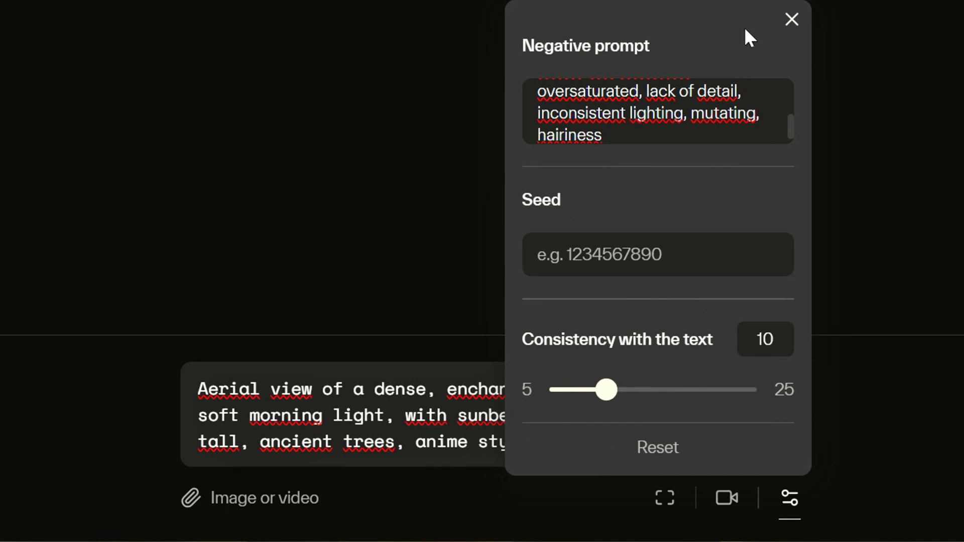
pyautogui.click(792, 19)
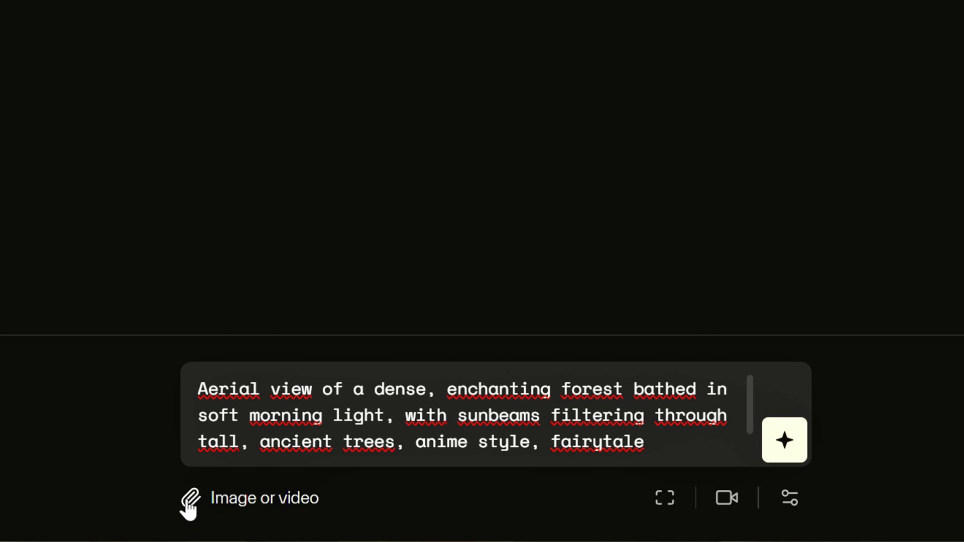
# Step: Generate the enchanted forest video and retry it twice for two more variations
pyautogui.click(785, 447)
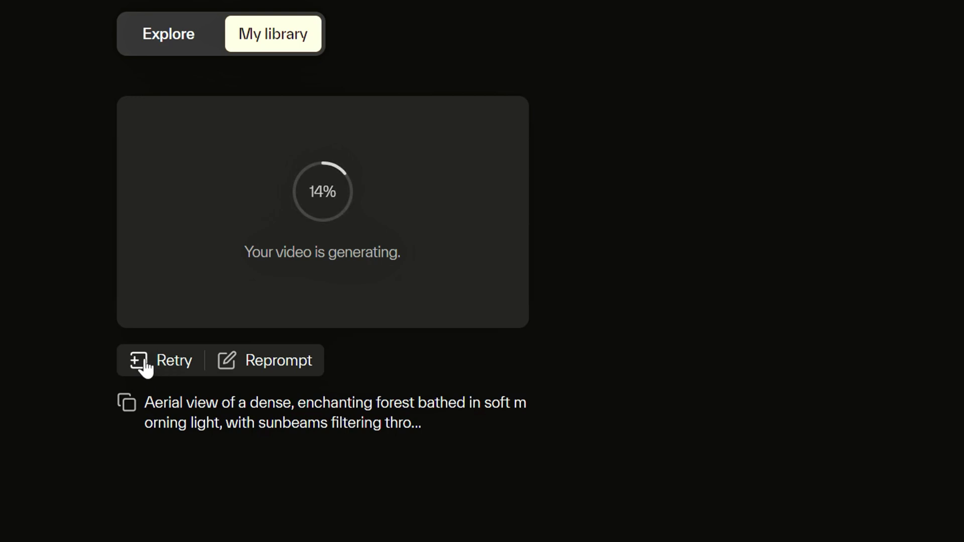
pyautogui.click(144, 366)
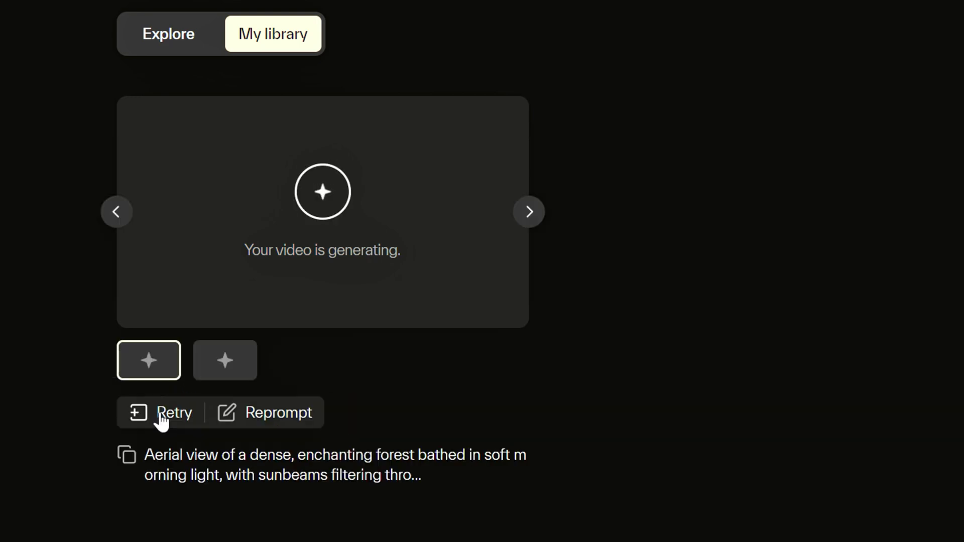
pyautogui.click(161, 421)
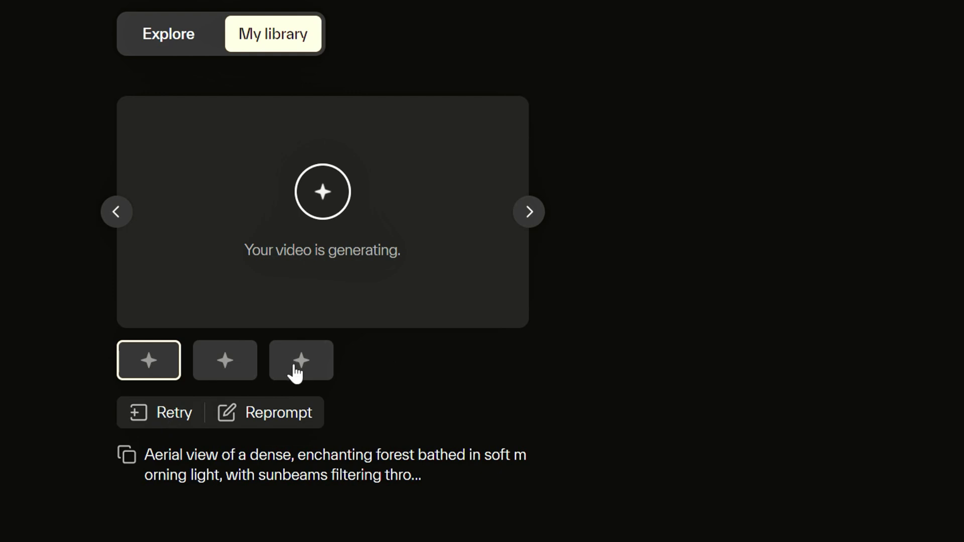
# Step: Look through the three variations of the enchanted forest video
pyautogui.click(297, 369)
pyautogui.click(235, 370)
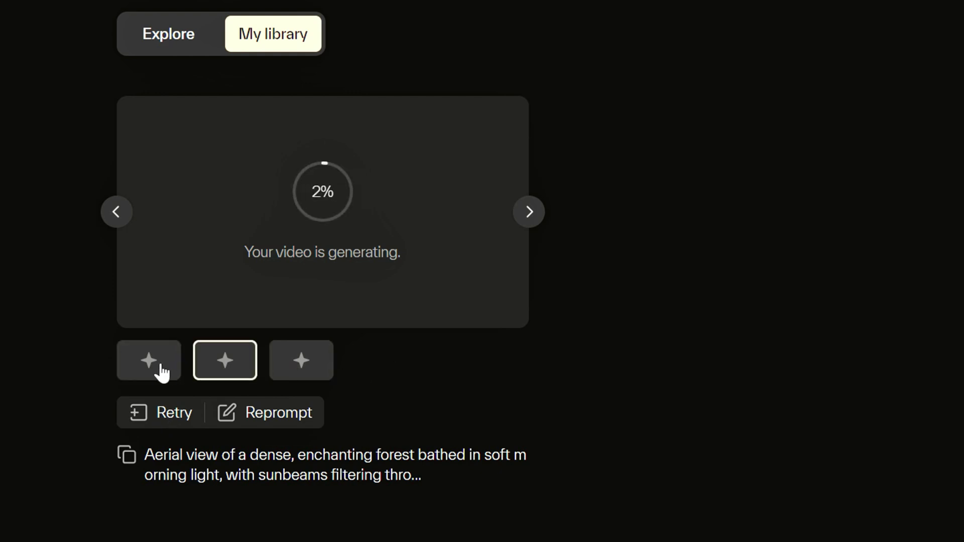
pyautogui.click(158, 373)
pyautogui.click(295, 363)
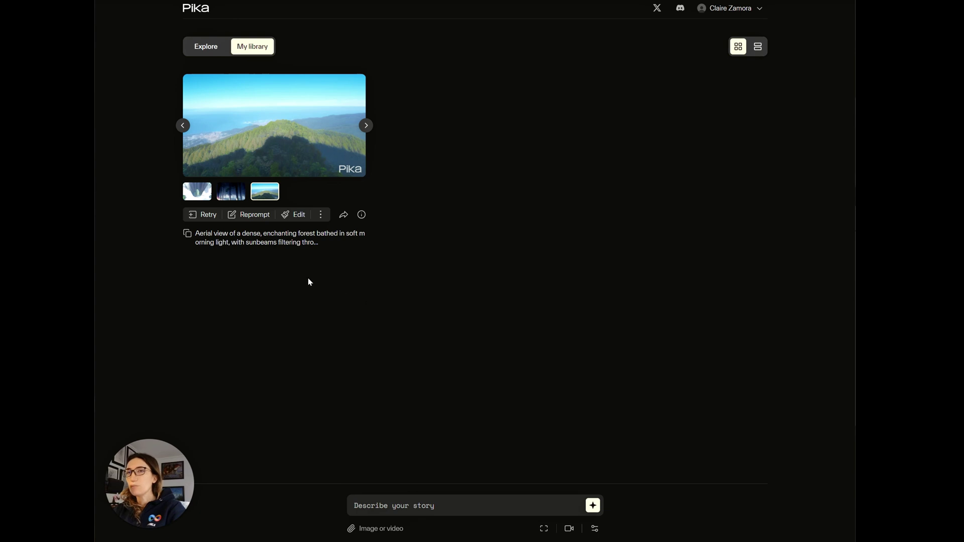
pyautogui.moveTo(277, 140)
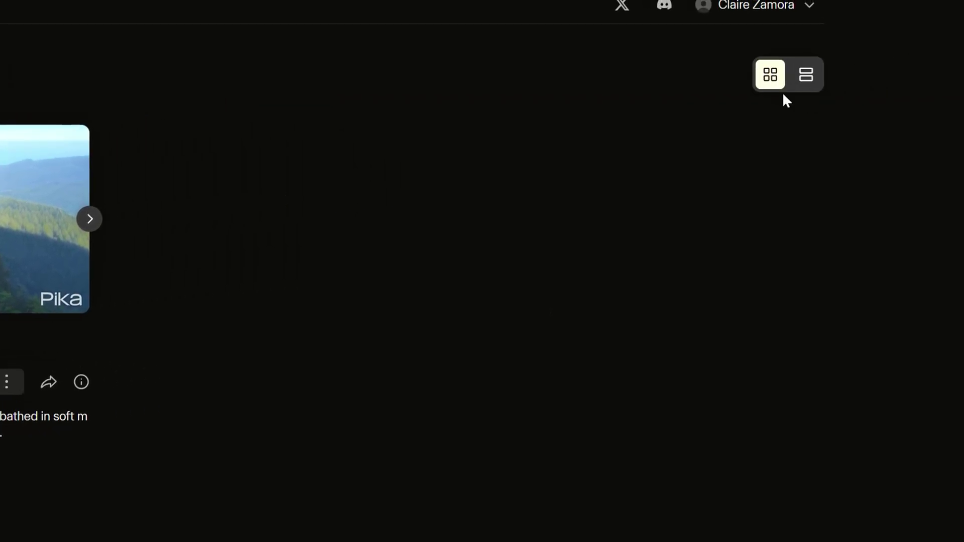
# Step: Switch the library to the single-column layout and compare the forest video variations at a larger size
pyautogui.click(805, 76)
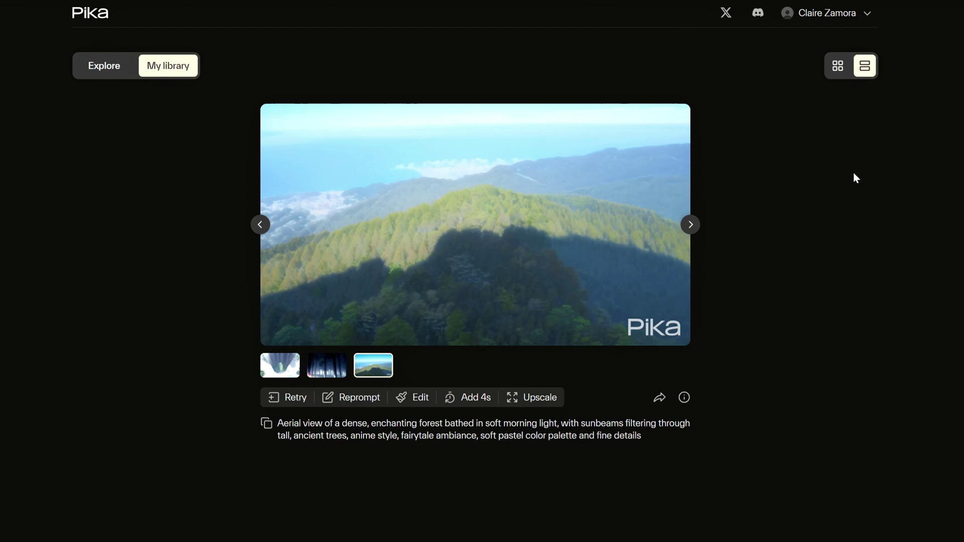
pyautogui.moveTo(672, 235)
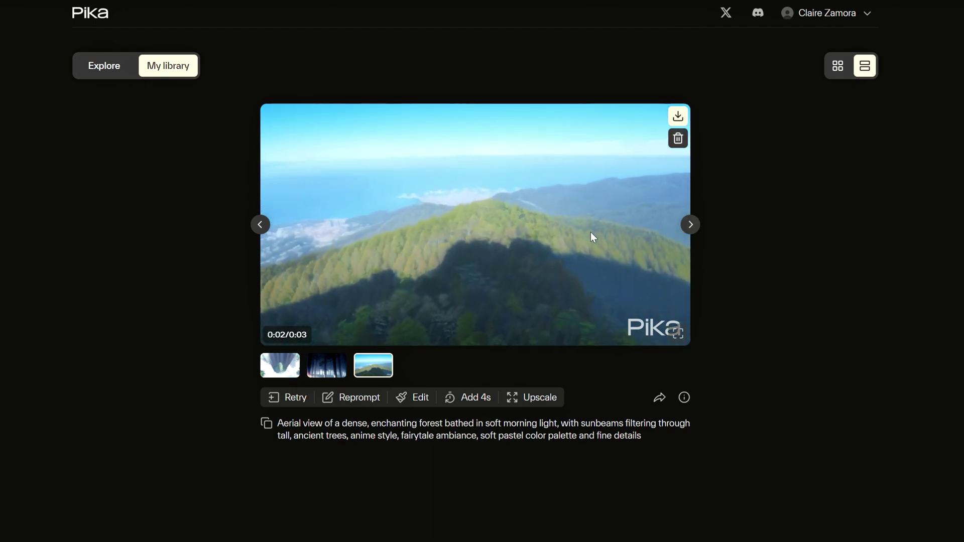
pyautogui.click(326, 374)
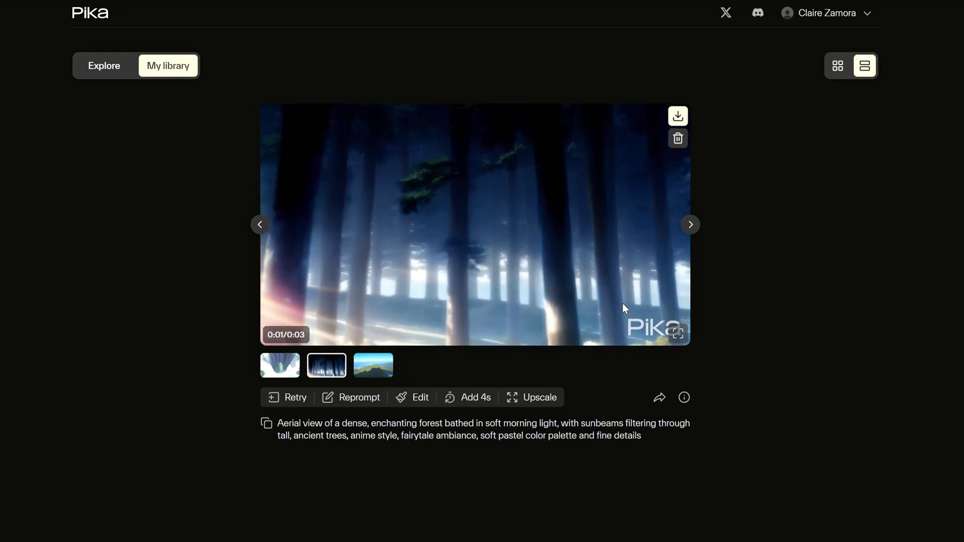
pyautogui.click(297, 373)
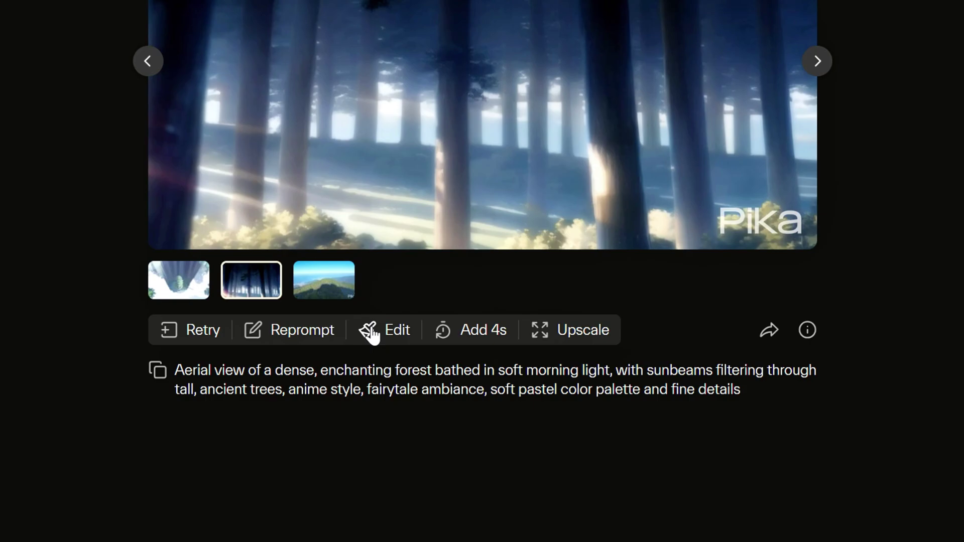
# Step: Open the dark forest variation for editing, compare the available Expand canvas ratios and choose 9:16
pyautogui.click(371, 335)
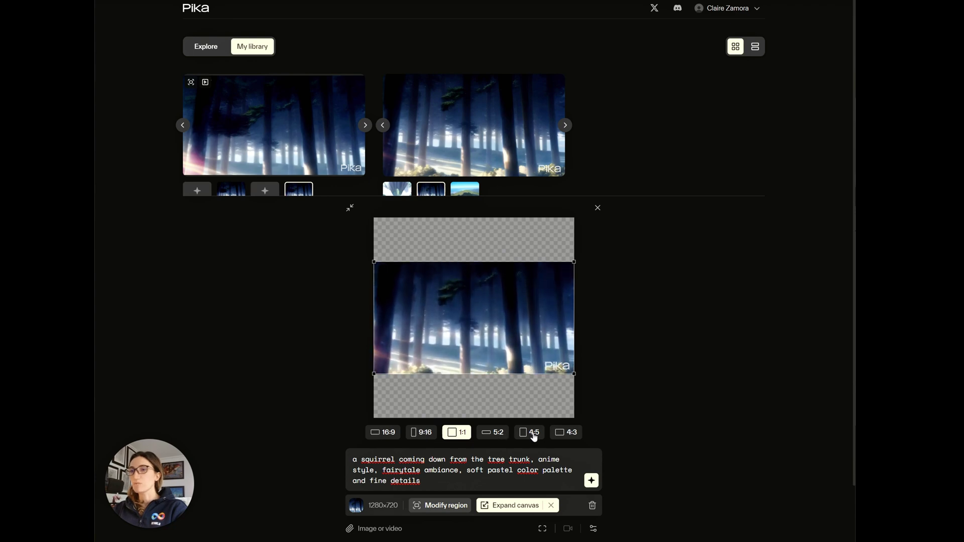
pyautogui.click(376, 434)
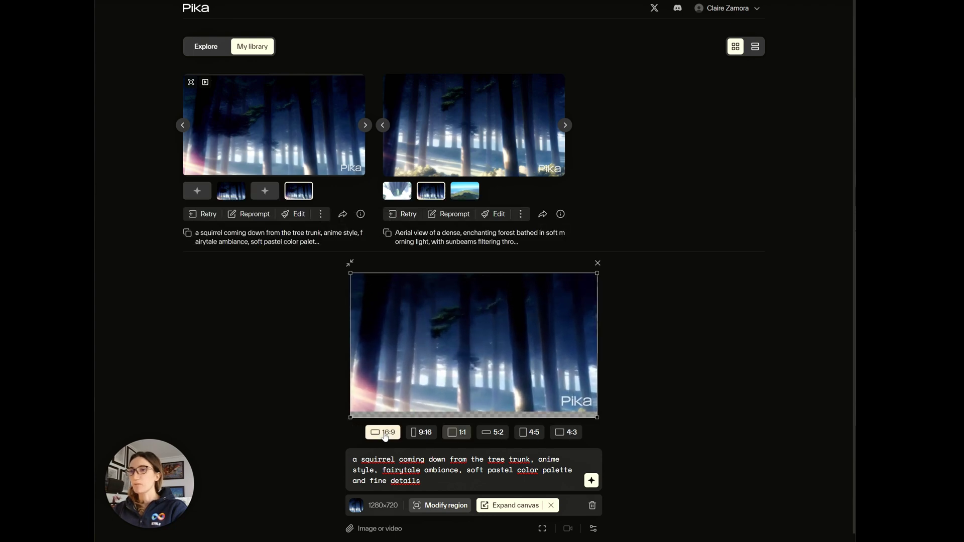
pyautogui.click(426, 431)
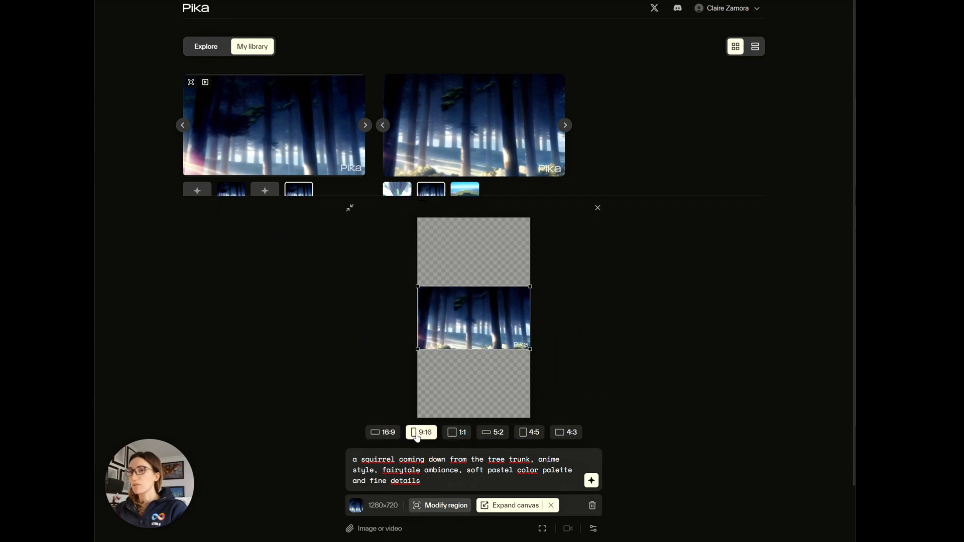
pyautogui.click(454, 433)
pyautogui.click(492, 432)
pyautogui.click(529, 432)
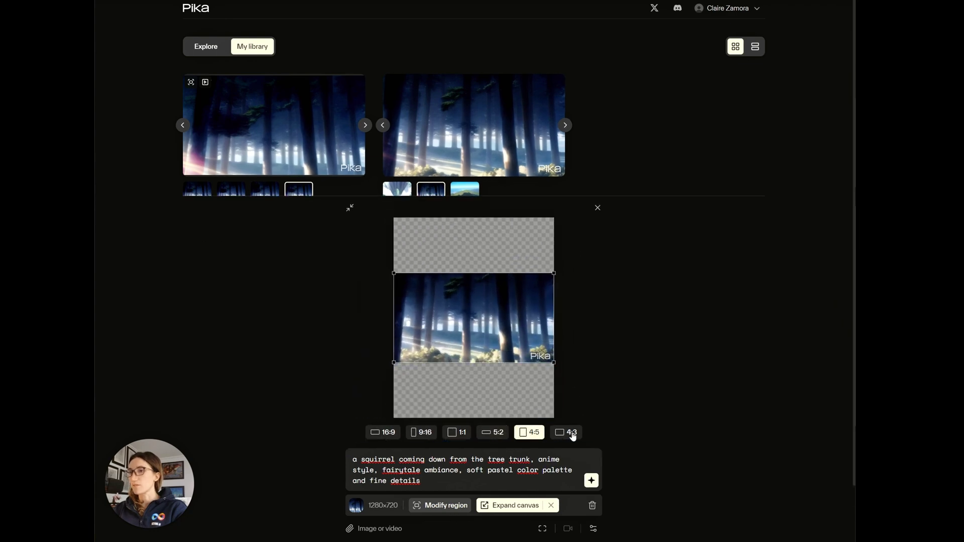
pyautogui.click(567, 433)
pyautogui.click(423, 432)
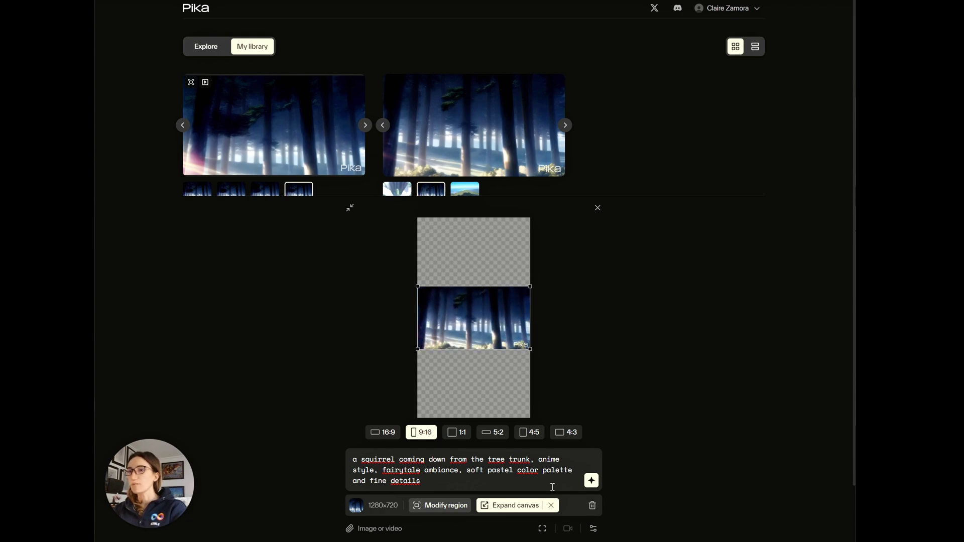
# Step: Replace the squirrel and anime text with "Aerial view of a dense, enchanting forest bathed in soft morning light, with sunbeams filtering through tall, ancient trees"
pyautogui.moveTo(378, 470); pyautogui.dragTo(352, 459)
pyautogui.press('BackSpace')
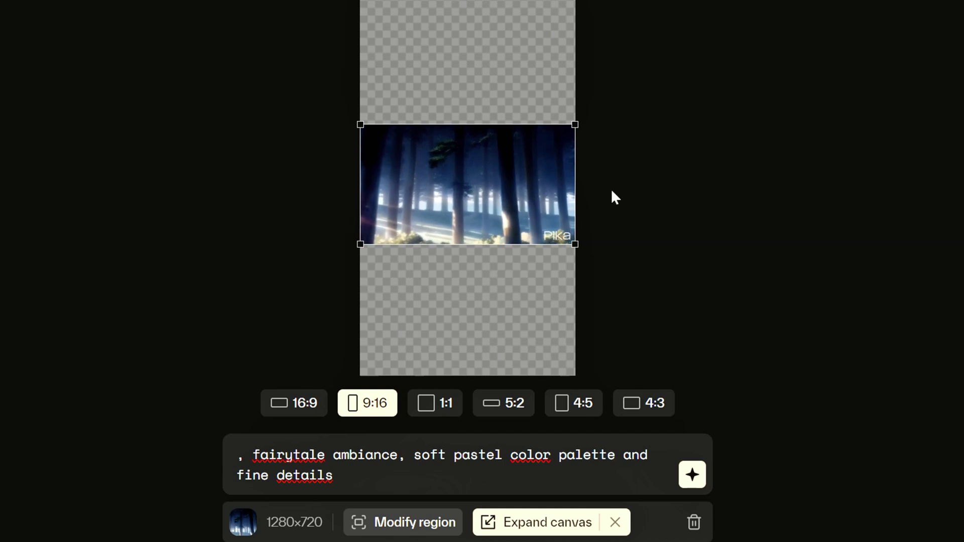
pyautogui.click(240, 457)
pyautogui.write('Aerial view of a dense, enchanting forest bathed in soft morning light, with sunbeams filtering through tall, ancient trees.')
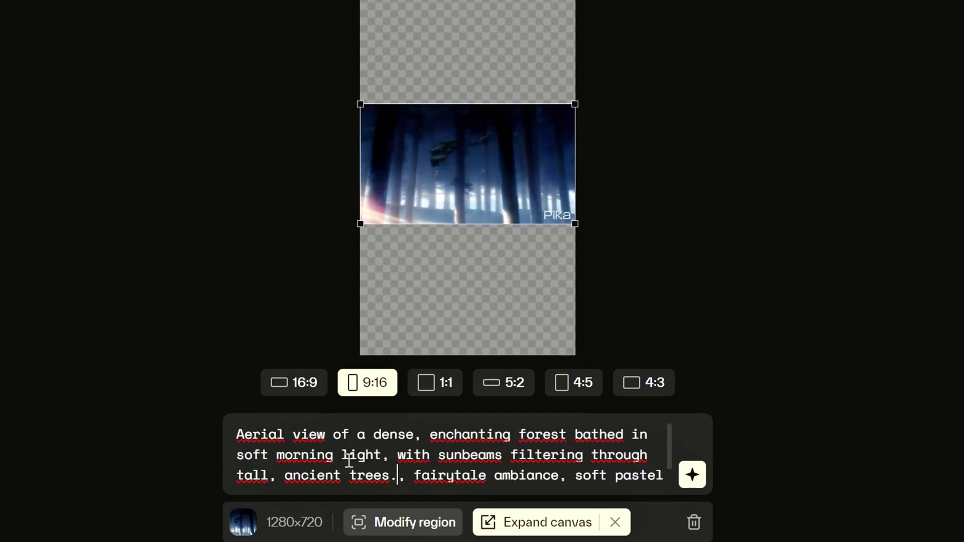
pyautogui.press('BackSpace')
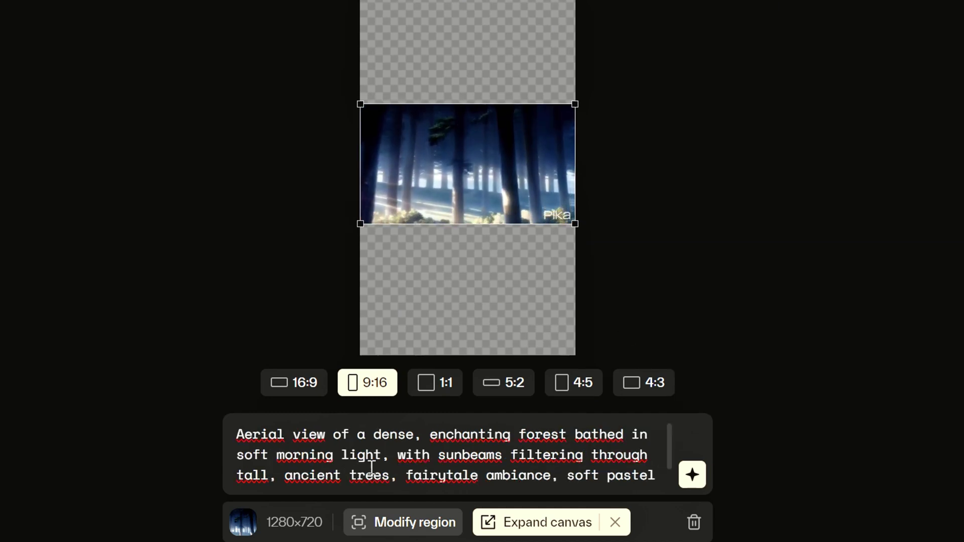
# Step: Generate the 9:16 canvas expansion and retry it for another variation
pyautogui.click(692, 476)
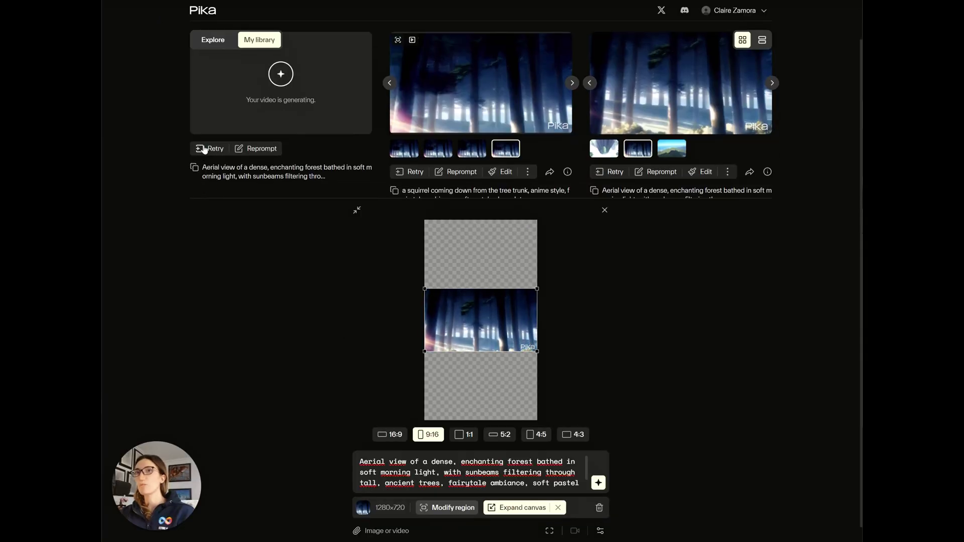
pyautogui.click(204, 149)
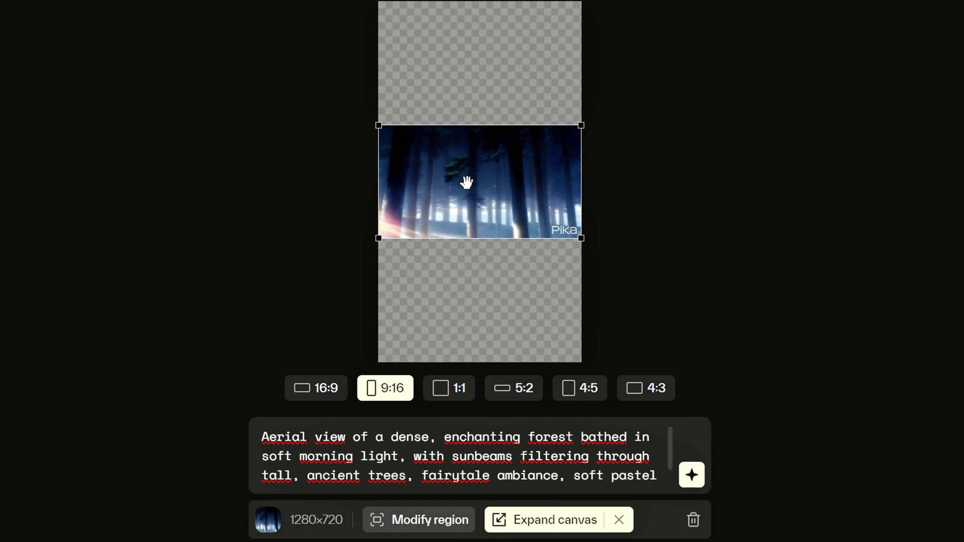
# Step: Change the expanded canvas to 16:9, shrink the clip into its lower-right corner and generate the expansion
pyautogui.click(312, 389)
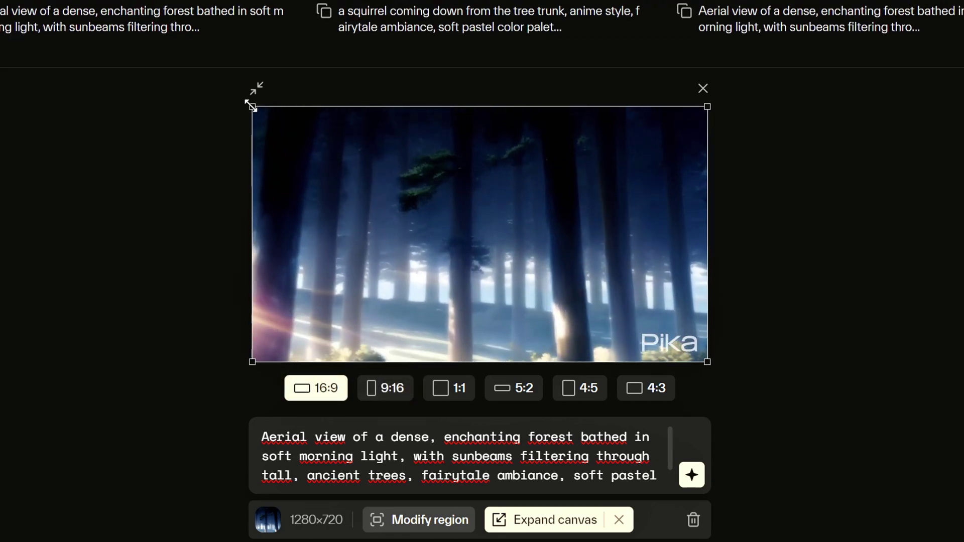
pyautogui.moveTo(251, 106); pyautogui.dragTo(335, 215)
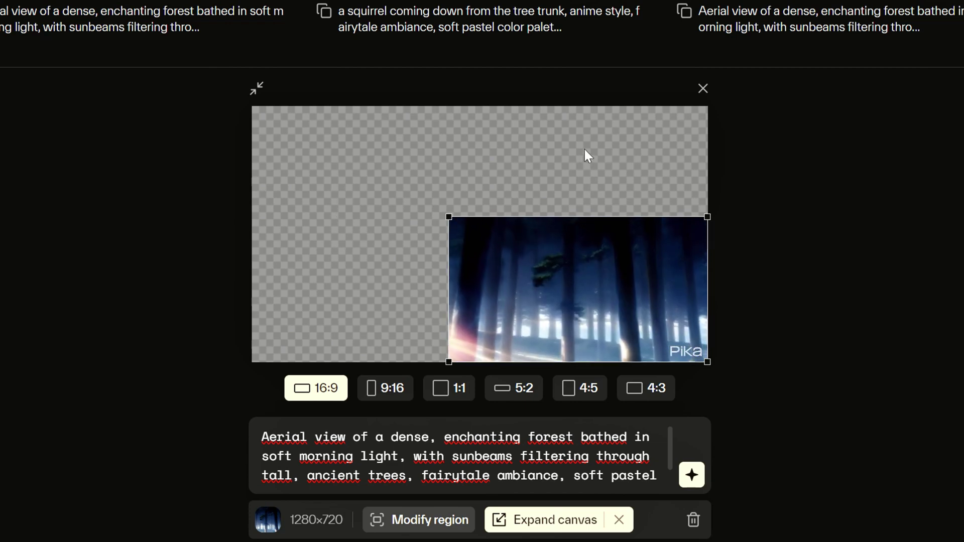
pyautogui.click(691, 477)
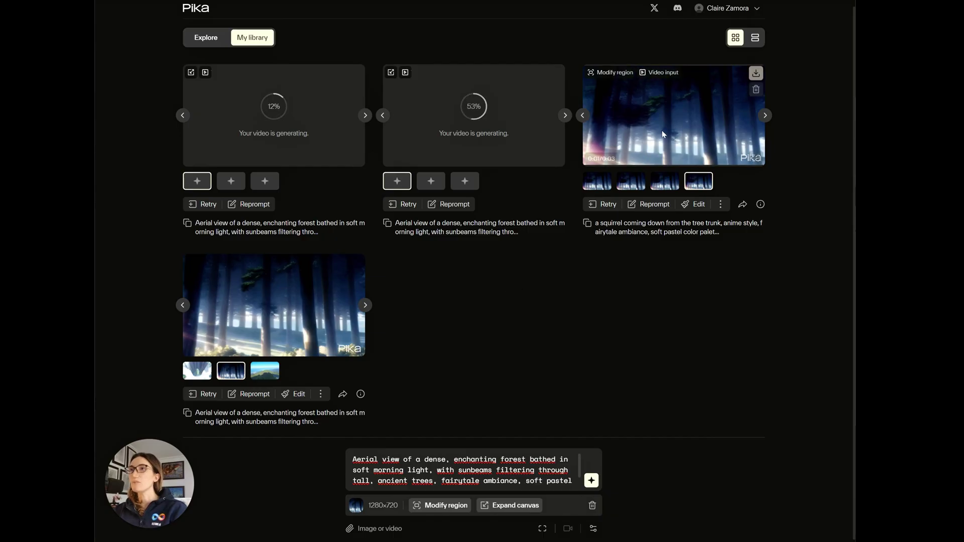
# Step: View the library in the single-column layout and return to the grid layout
pyautogui.click(755, 40)
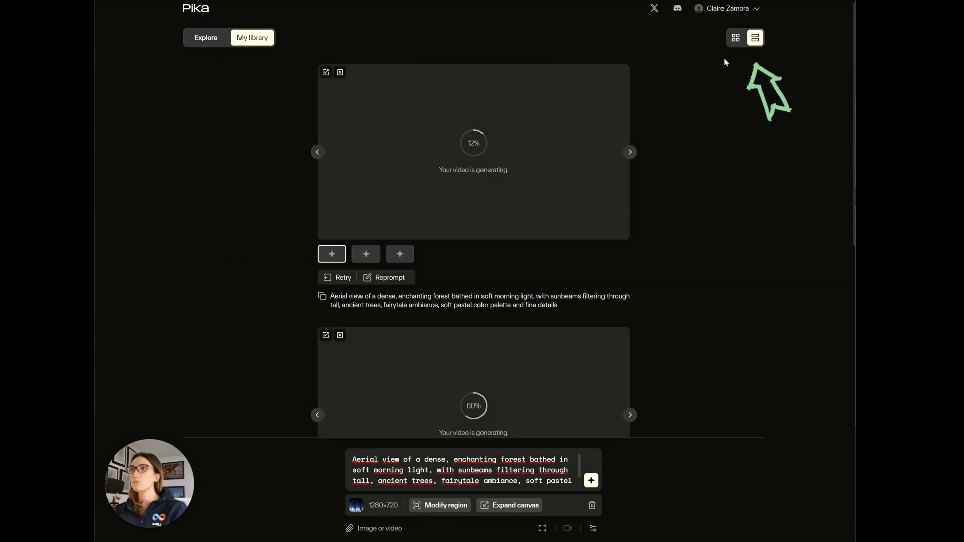
pyautogui.click(735, 38)
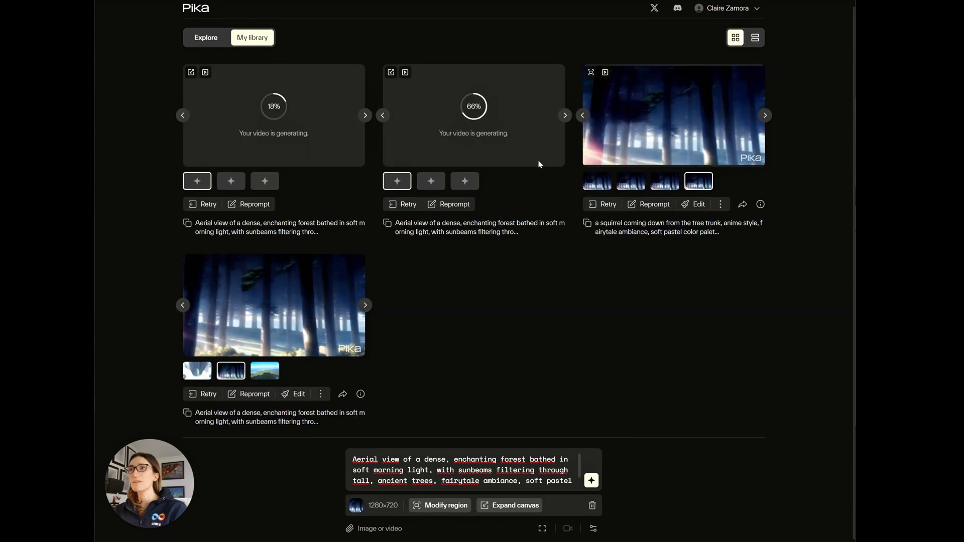
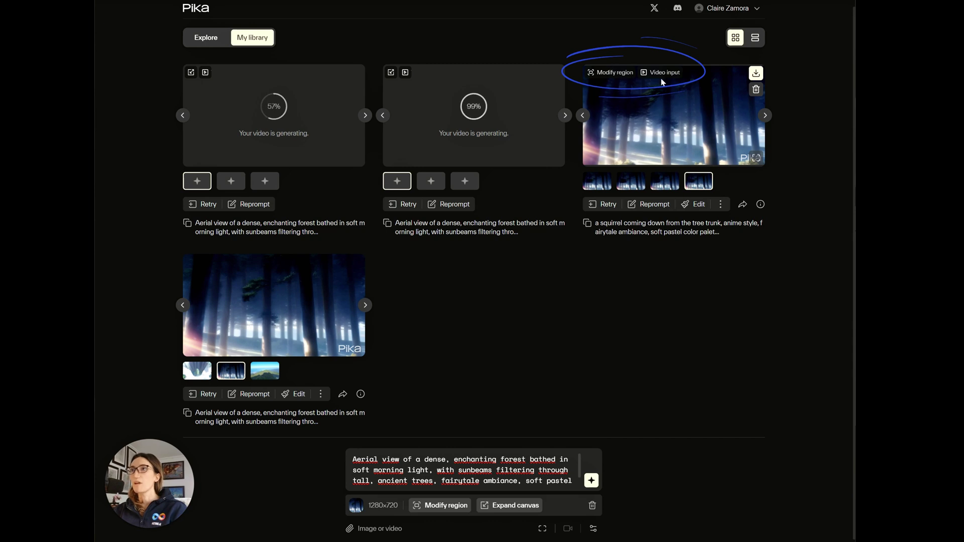
# Step: View each of the three 9:16 canvas expansion variations of the forest clip enlarged
pyautogui.moveTo(402, 80)
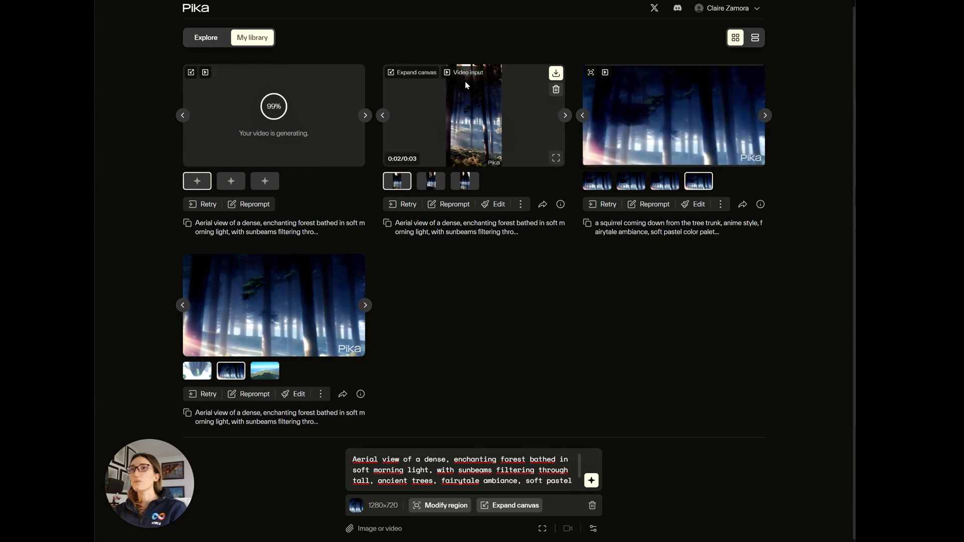
pyautogui.click(464, 184)
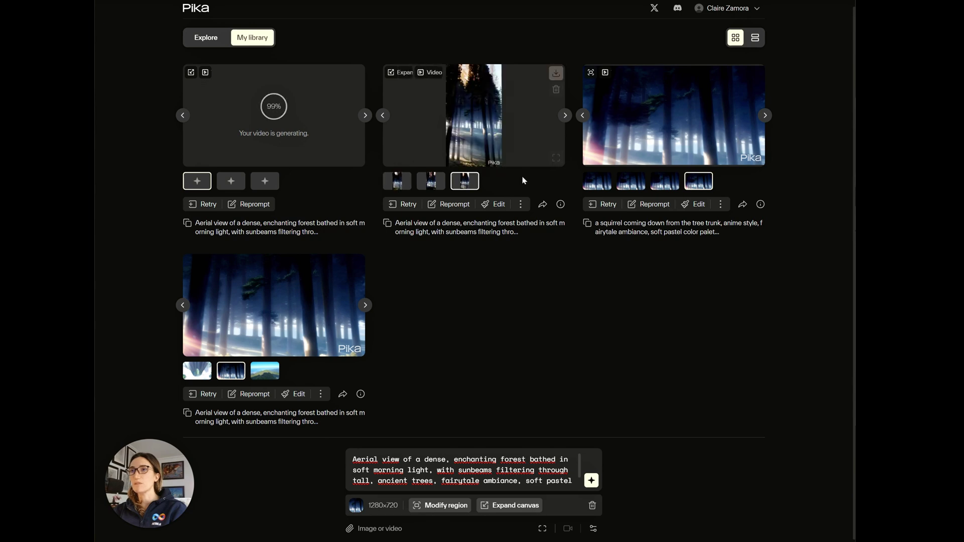
pyautogui.click(555, 159)
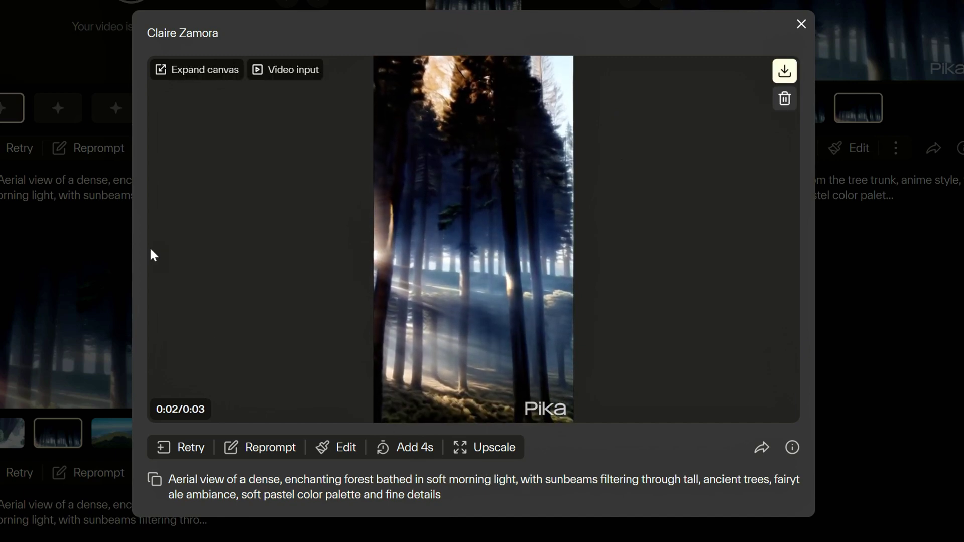
pyautogui.click(801, 24)
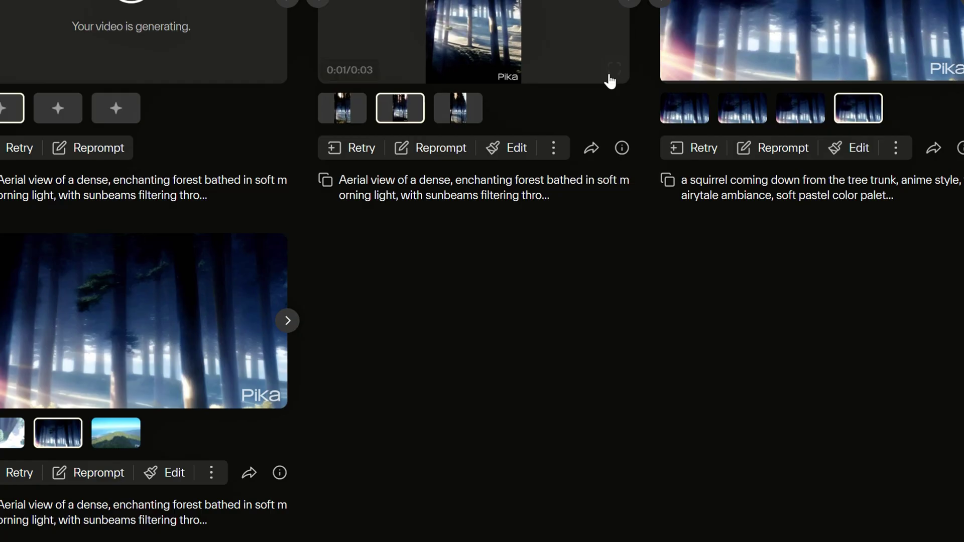
pyautogui.click(614, 67)
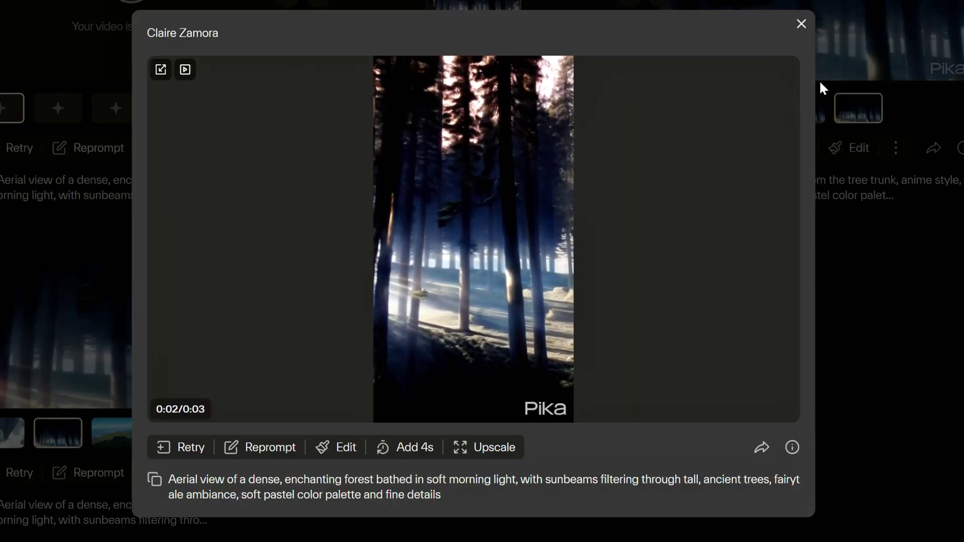
pyautogui.click(801, 24)
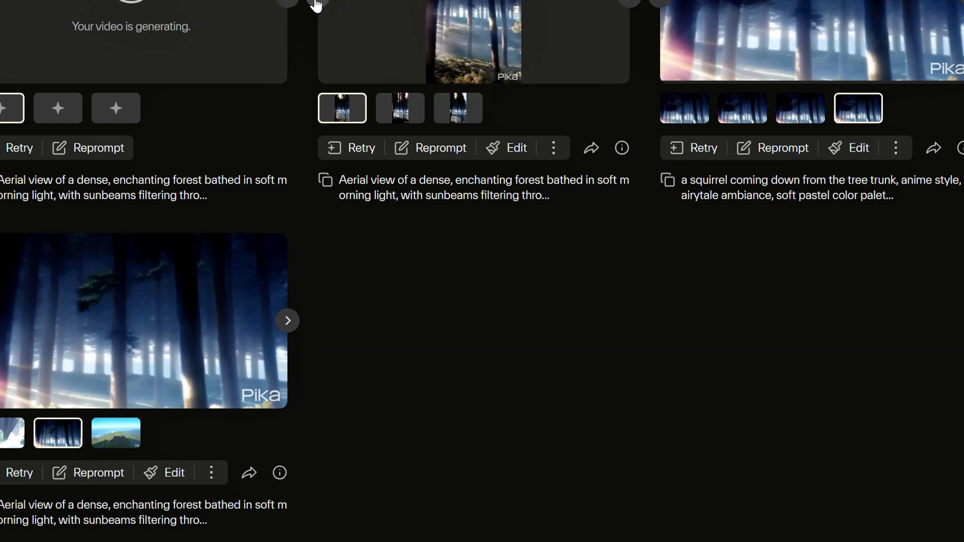
pyautogui.click(612, 70)
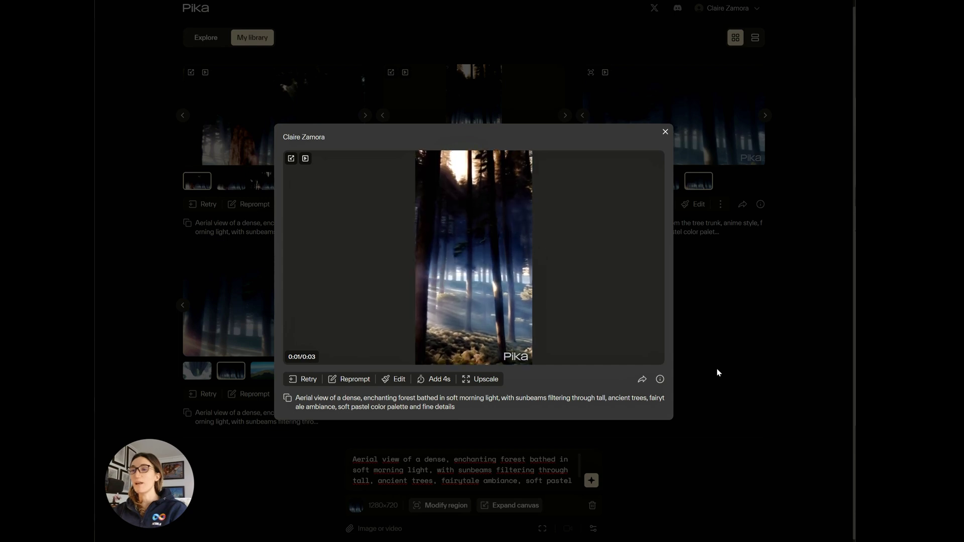
pyautogui.click(665, 131)
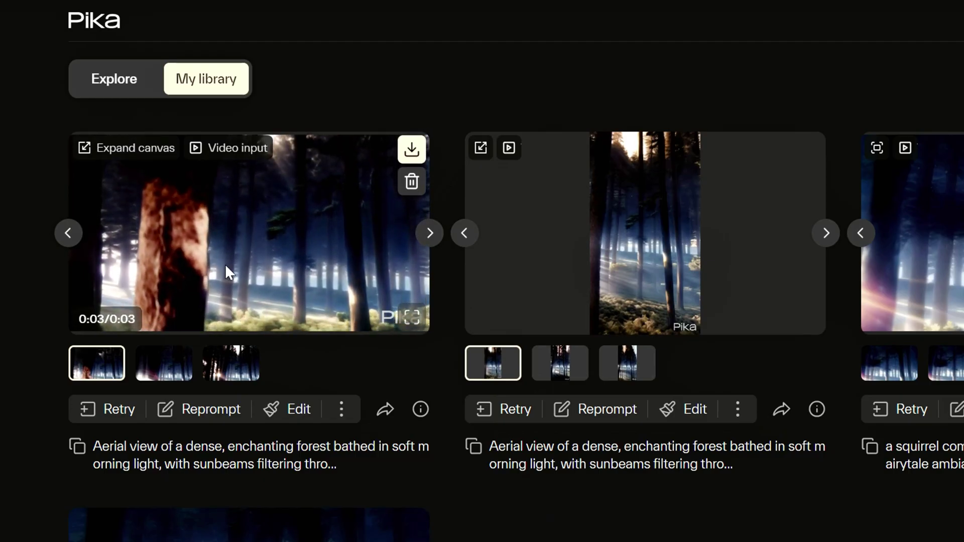
# Step: Play the 16:9 canvas expansion variations of the forest clip one by one in the enlarged view
pyautogui.click(231, 363)
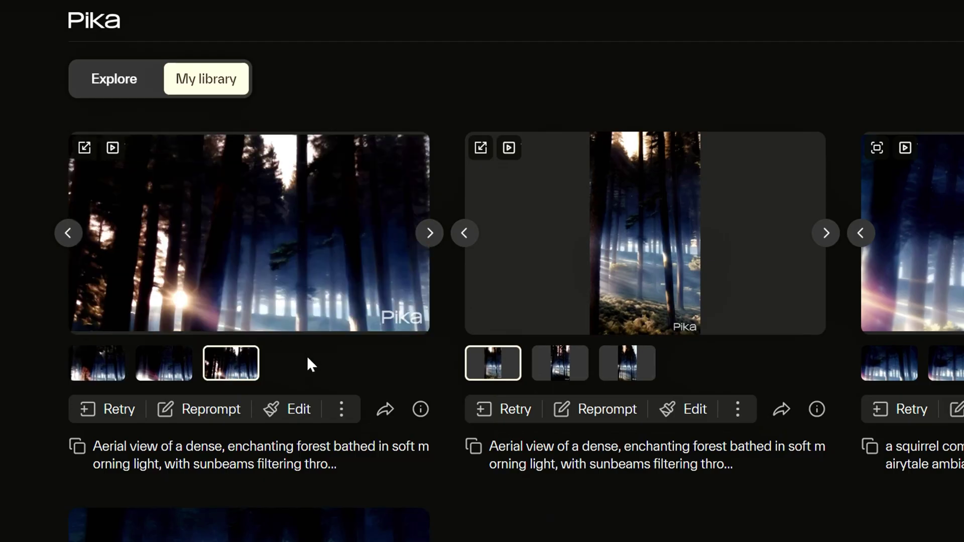
pyautogui.moveTo(314, 290)
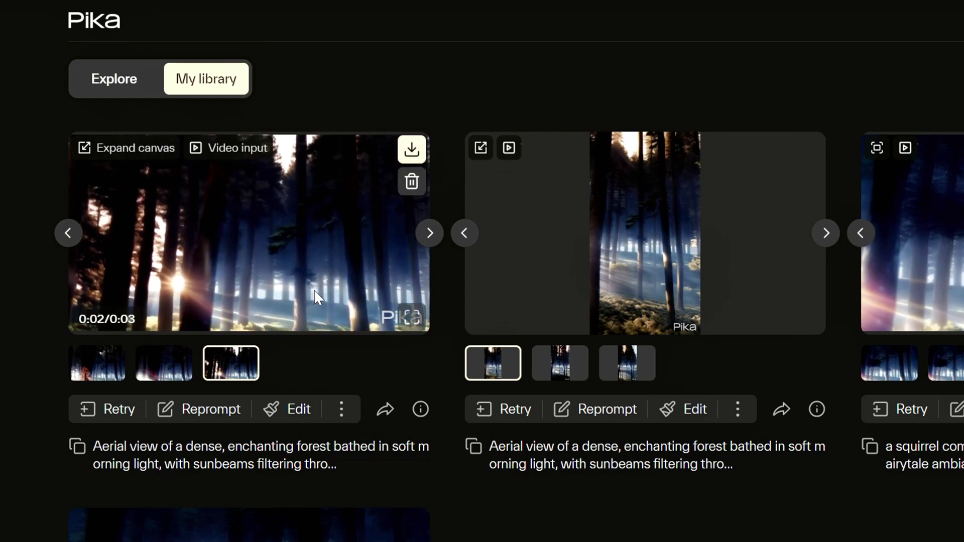
pyautogui.click(316, 290)
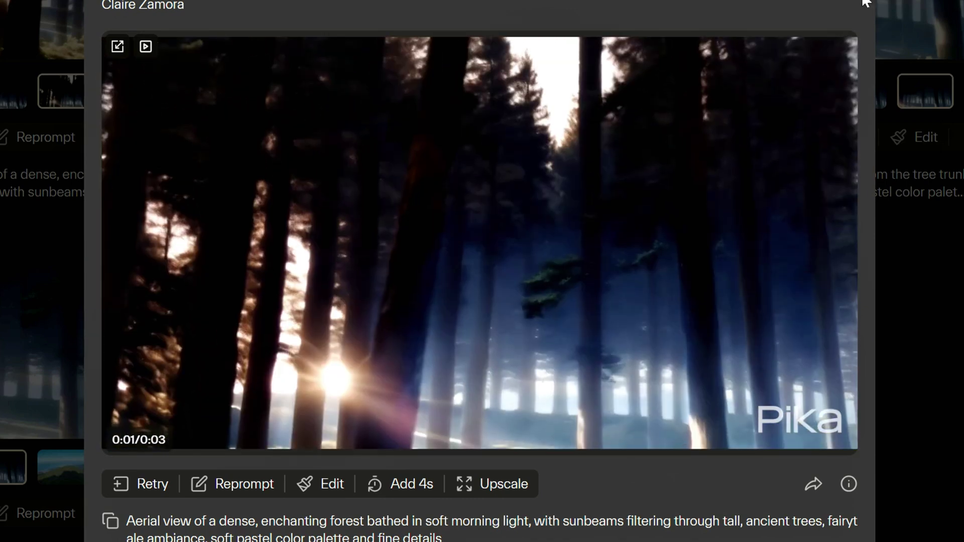
pyautogui.click(862, 3)
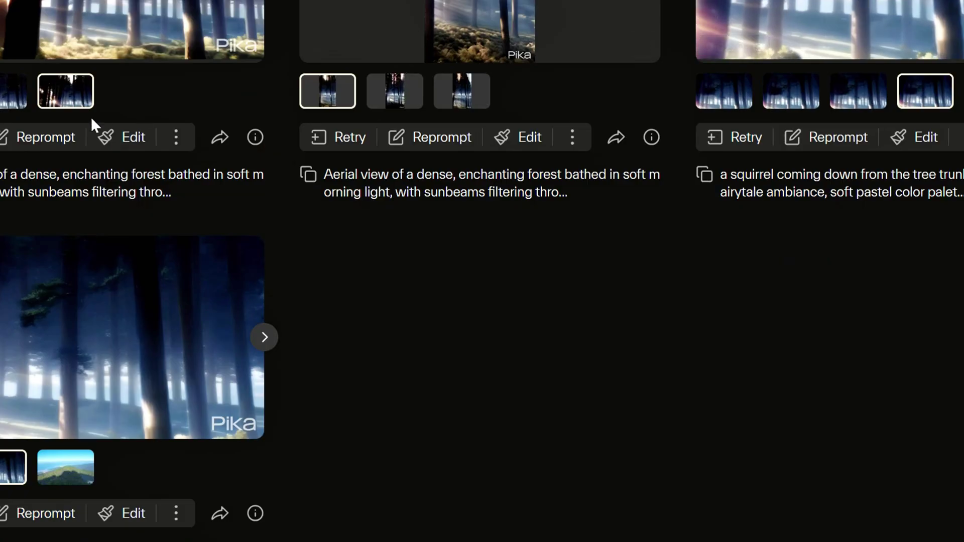
pyautogui.click(7, 96)
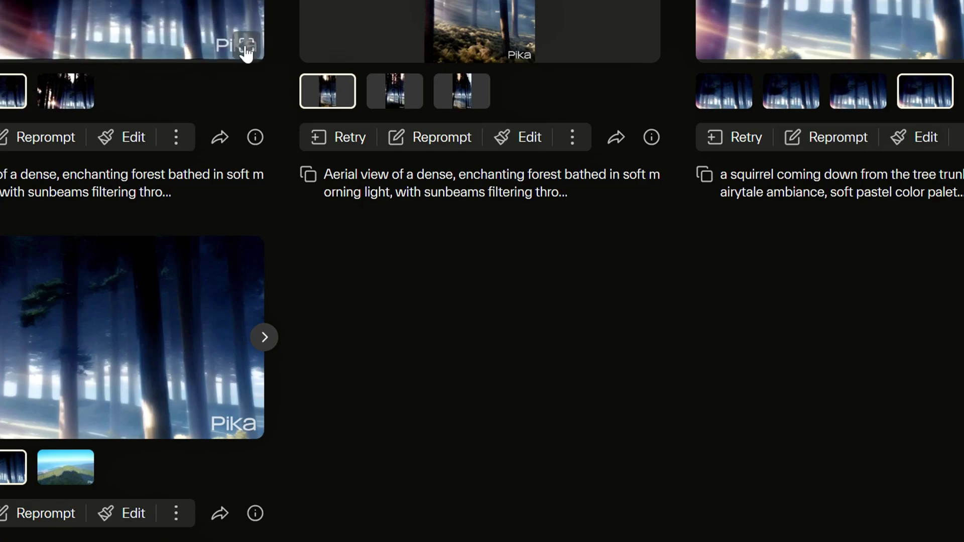
pyautogui.click(244, 45)
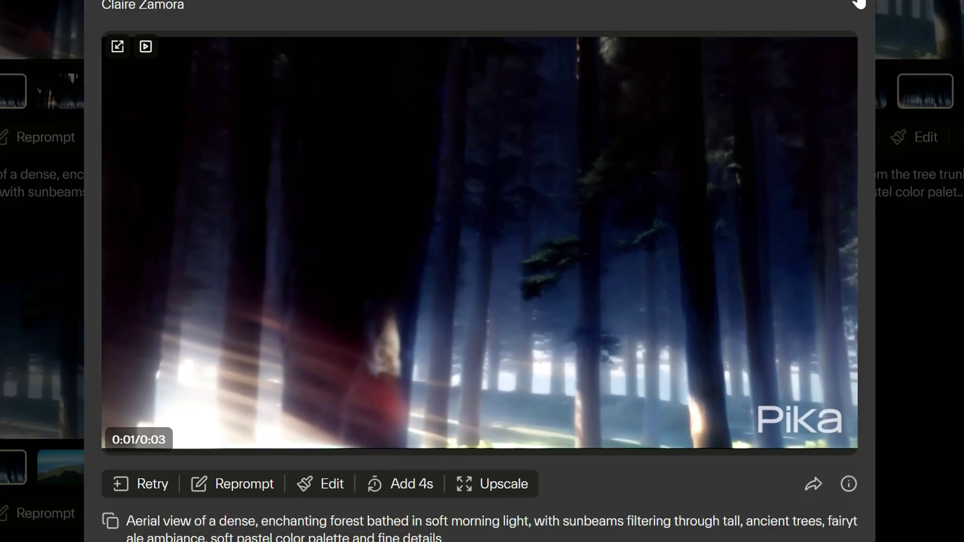
pyautogui.click(857, 2)
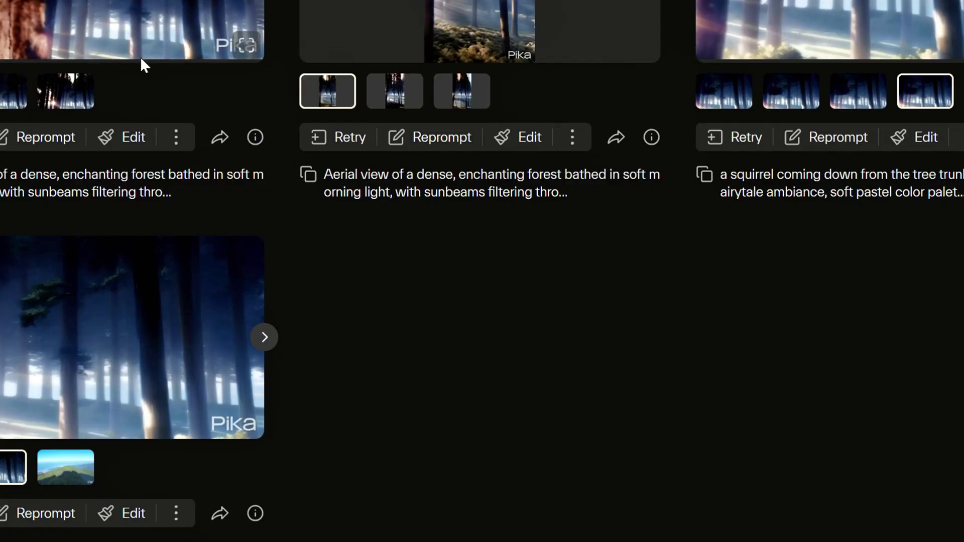
pyautogui.click(245, 44)
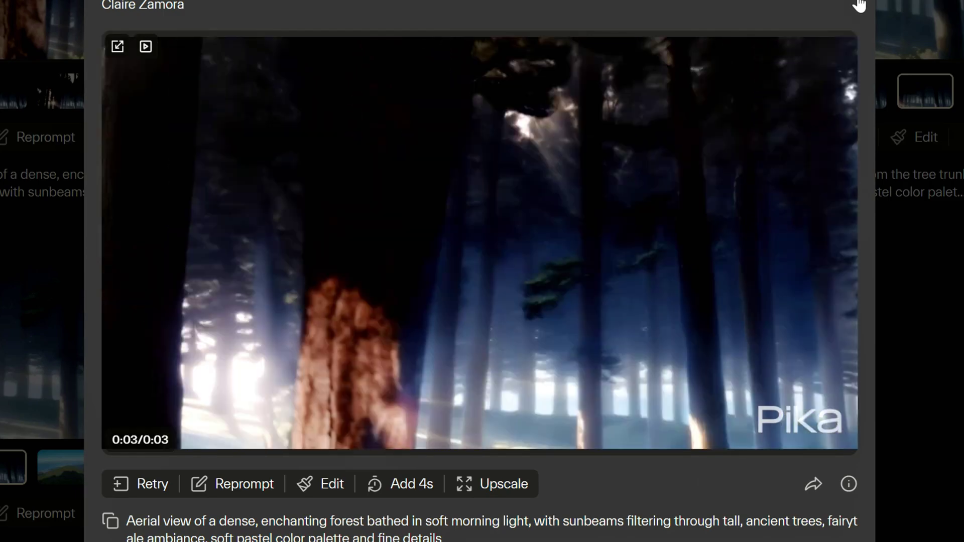
pyautogui.click(855, 3)
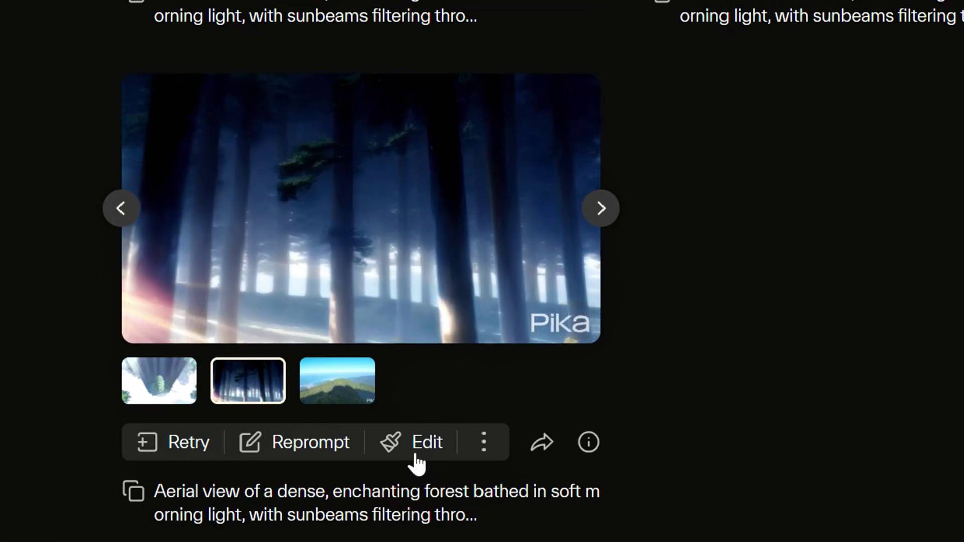
# Step: Extend the original dark forest clip with Add 4s and retry the extension for two more variations
pyautogui.click(483, 444)
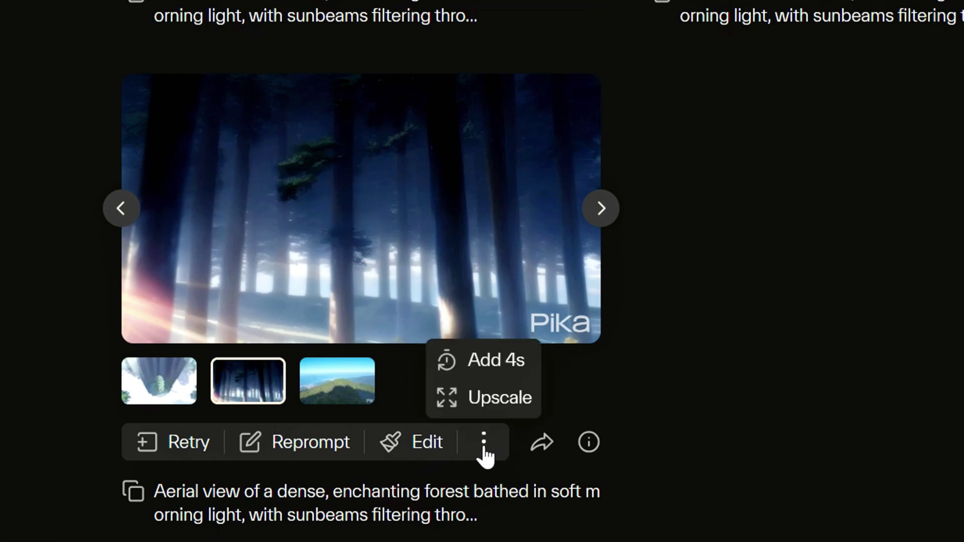
pyautogui.click(497, 360)
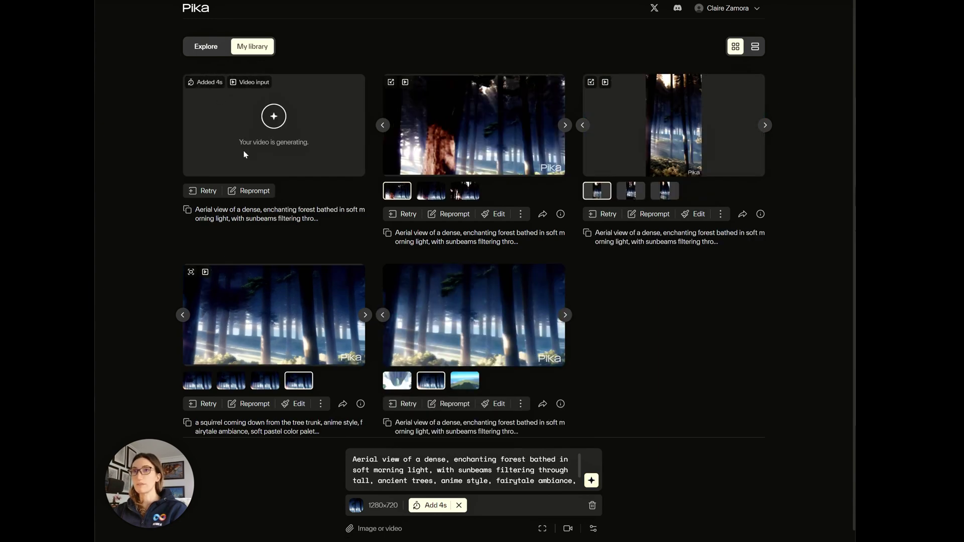
pyautogui.click(192, 192)
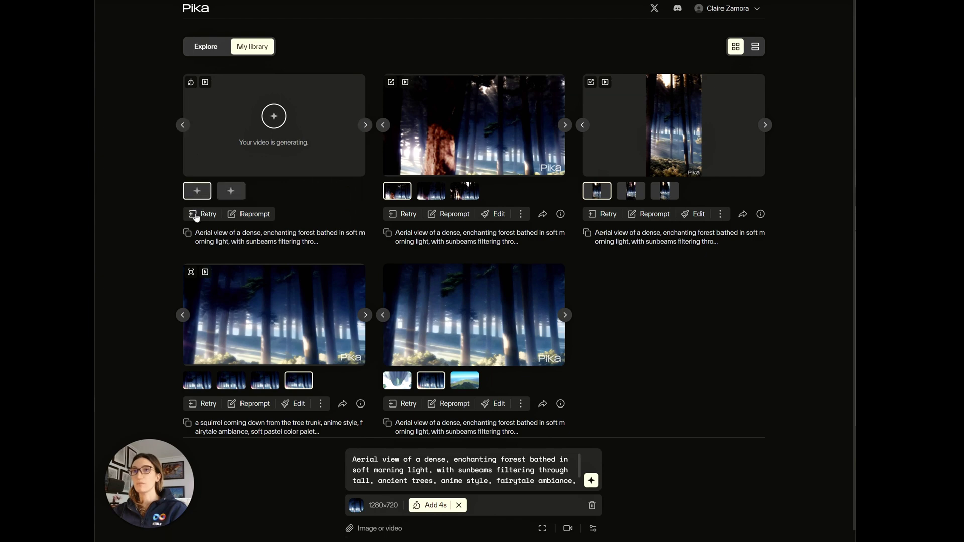
pyautogui.click(320, 403)
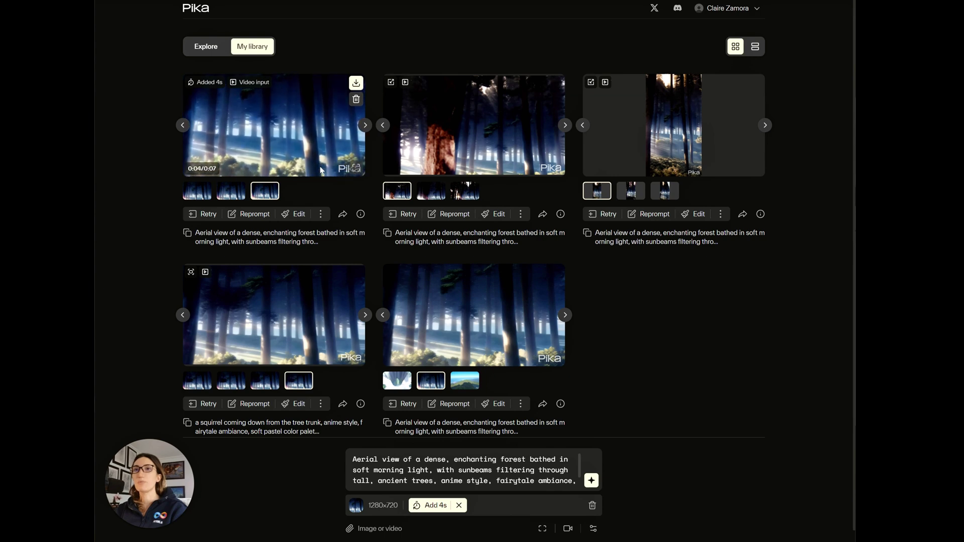
# Step: Compare the three variations of the forest clip extended by 4 seconds in the enlarged view
pyautogui.click(356, 167)
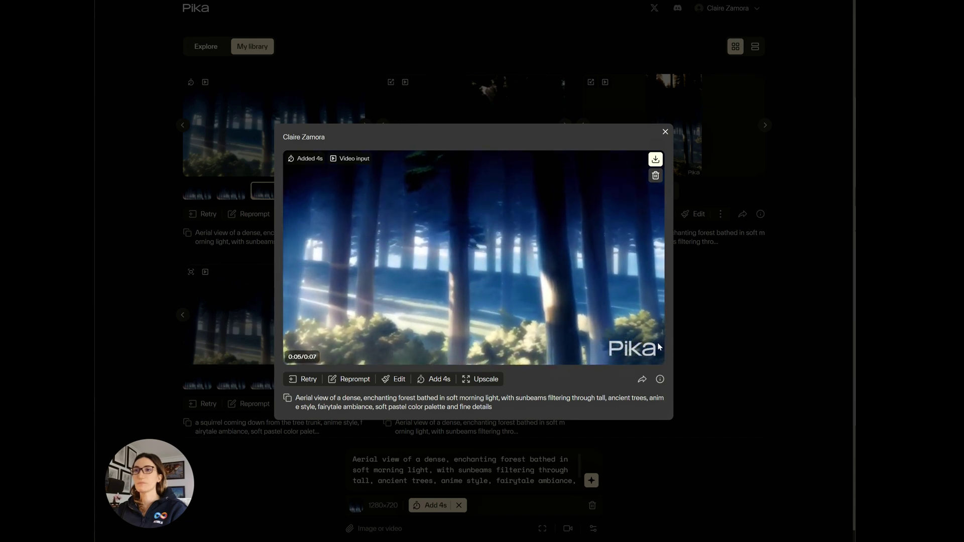
pyautogui.click(665, 132)
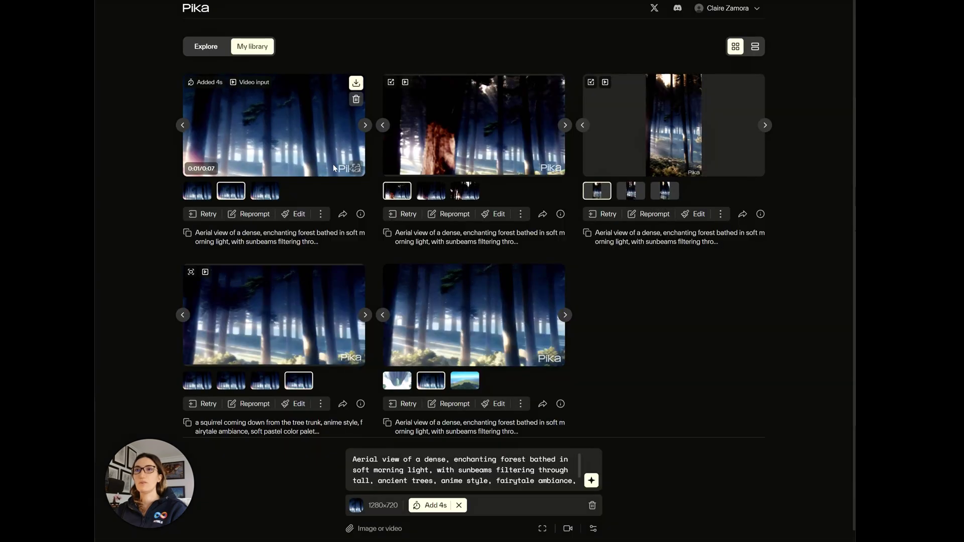
pyautogui.click(333, 164)
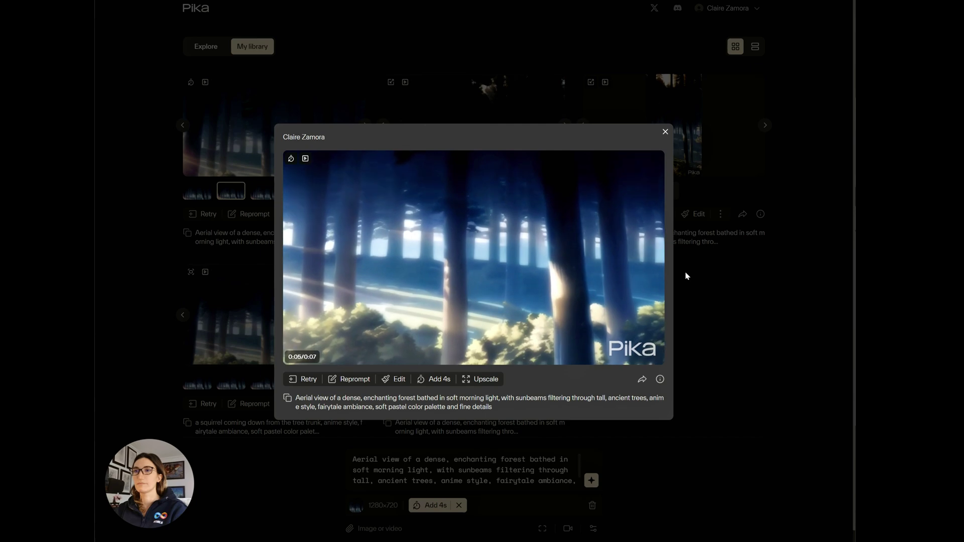
pyautogui.click(665, 133)
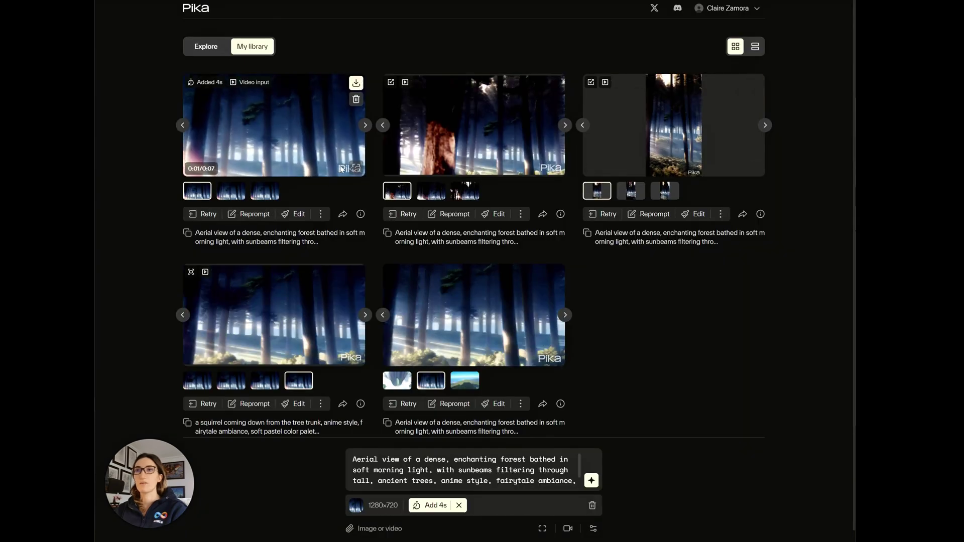
pyautogui.click(357, 168)
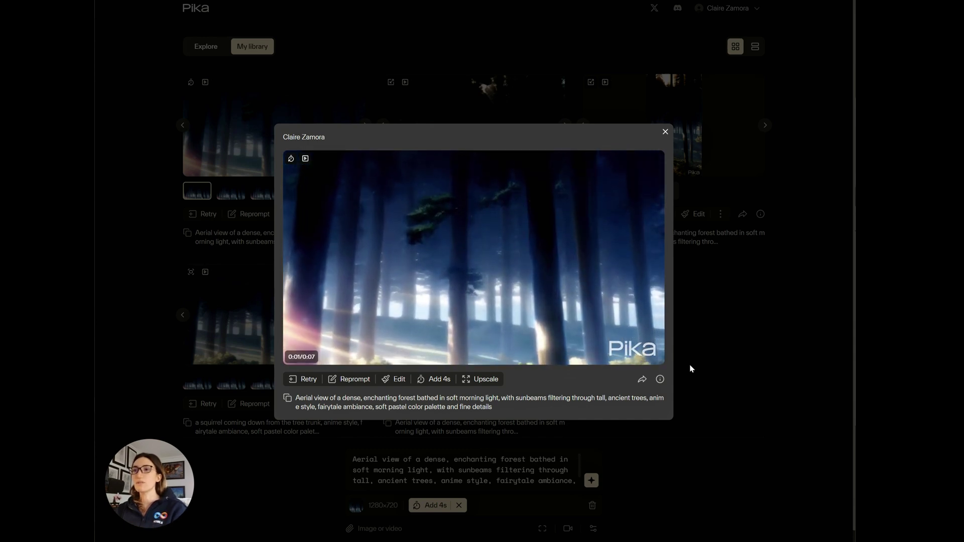
pyautogui.click(664, 132)
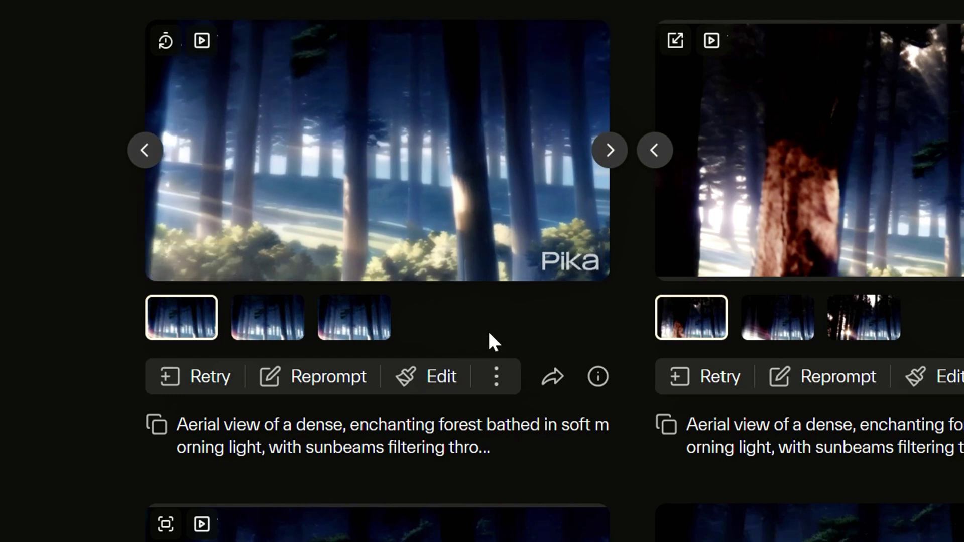
# Step: Upscale the first variation of the extended forest clip and view the upscaled video enlarged
pyautogui.click(497, 384)
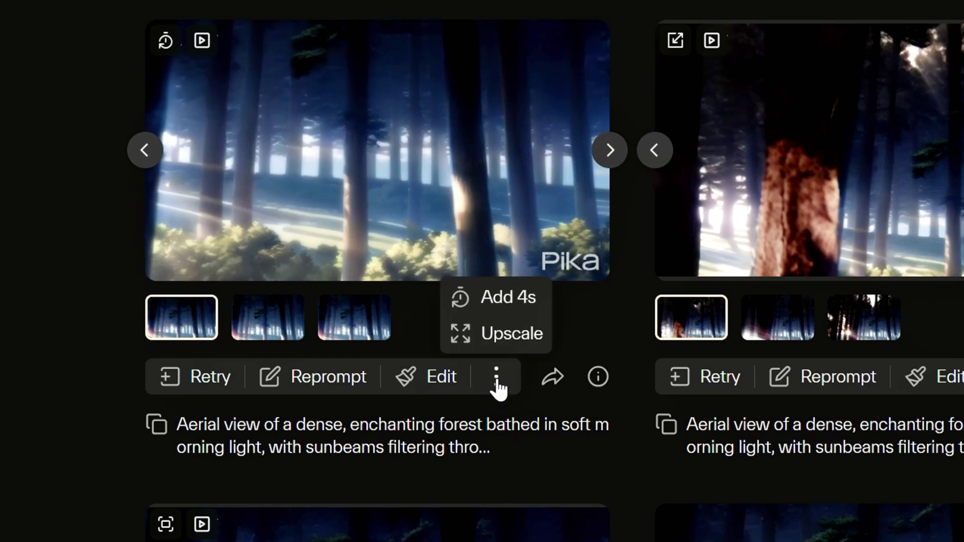
pyautogui.click(512, 336)
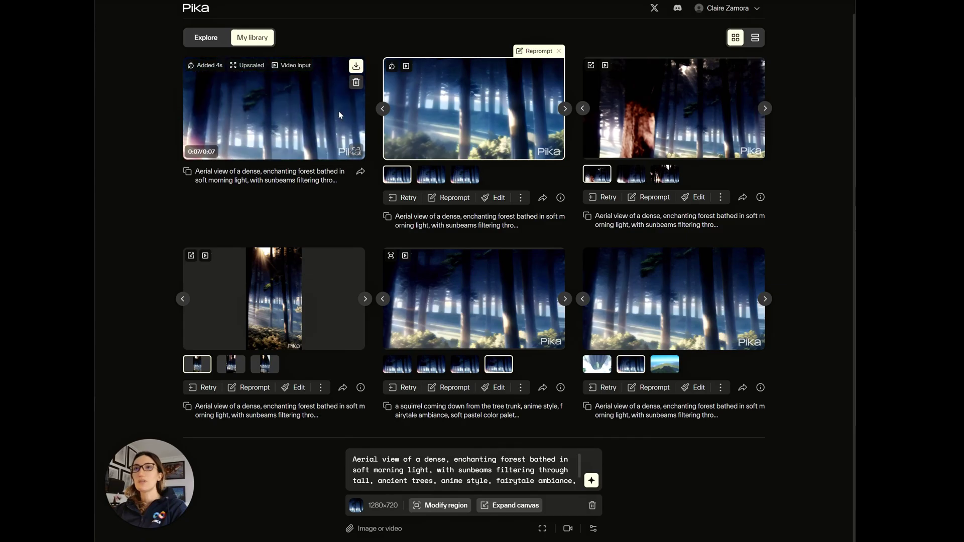
pyautogui.click(351, 134)
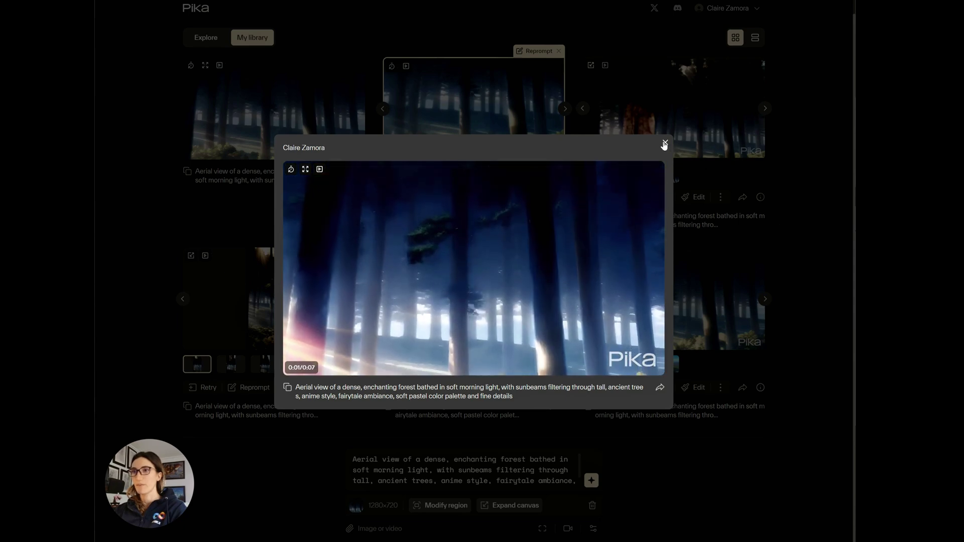
pyautogui.click(664, 144)
# Step: Paste a negative prompt ending in "oversaturated, lack of detail, inconsistent lighting, mutating, hairiness" and set the consistency with the text to 13
pyautogui.moveTo(607, 169)
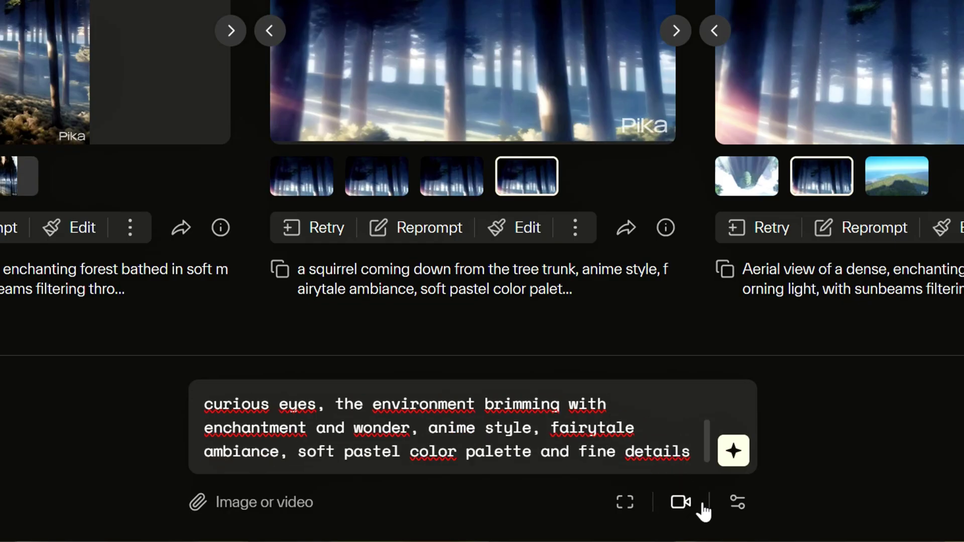
pyautogui.click(595, 528)
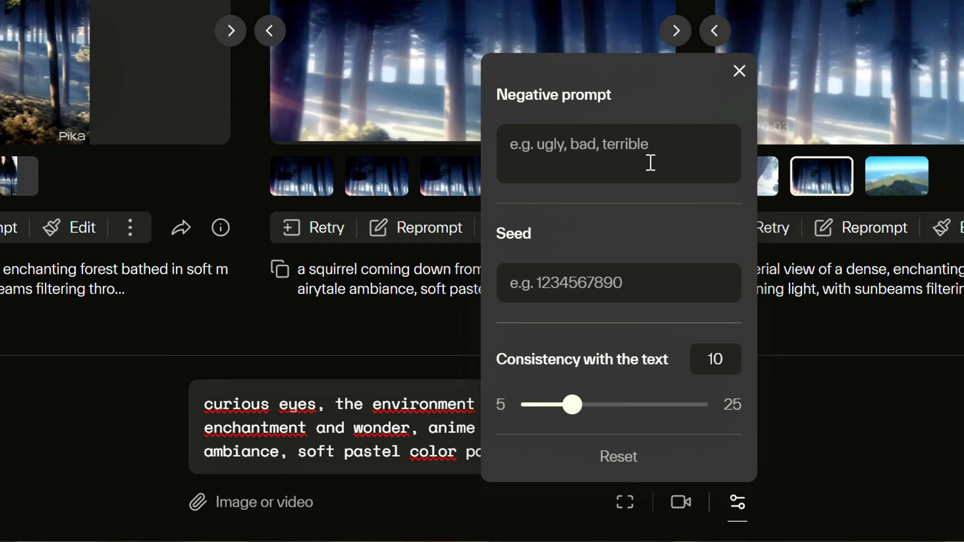
pyautogui.hotkey('ctrl', 'v')
pyautogui.moveTo(572, 404); pyautogui.dragTo(588, 409)
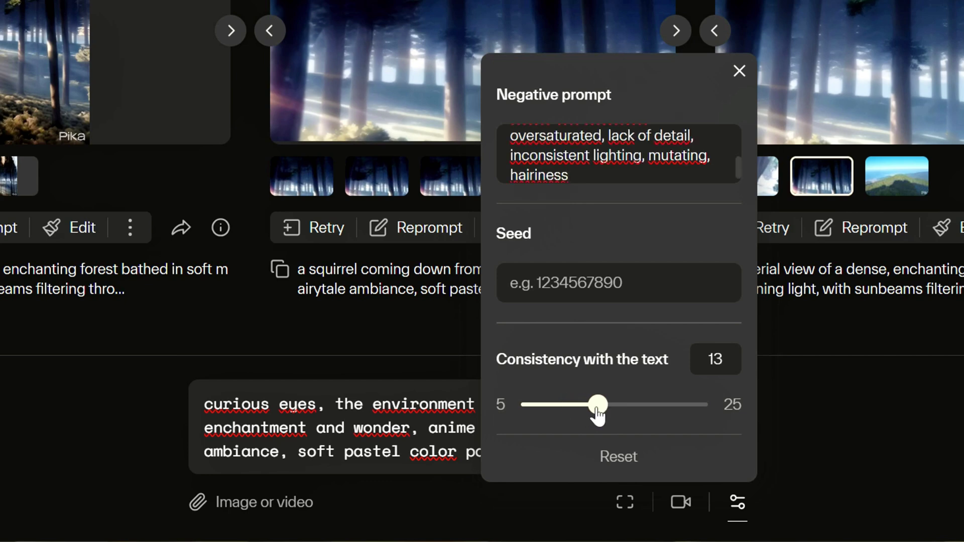
pyautogui.click(844, 392)
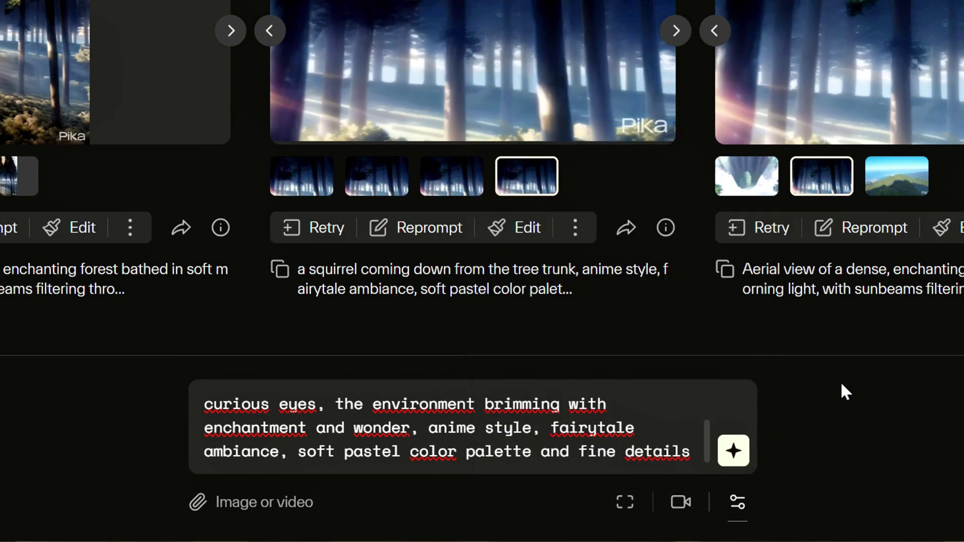
# Step: Turn off the downward tilt and the zoom-in camera motion for the scene of the boy in the forest
pyautogui.click(680, 502)
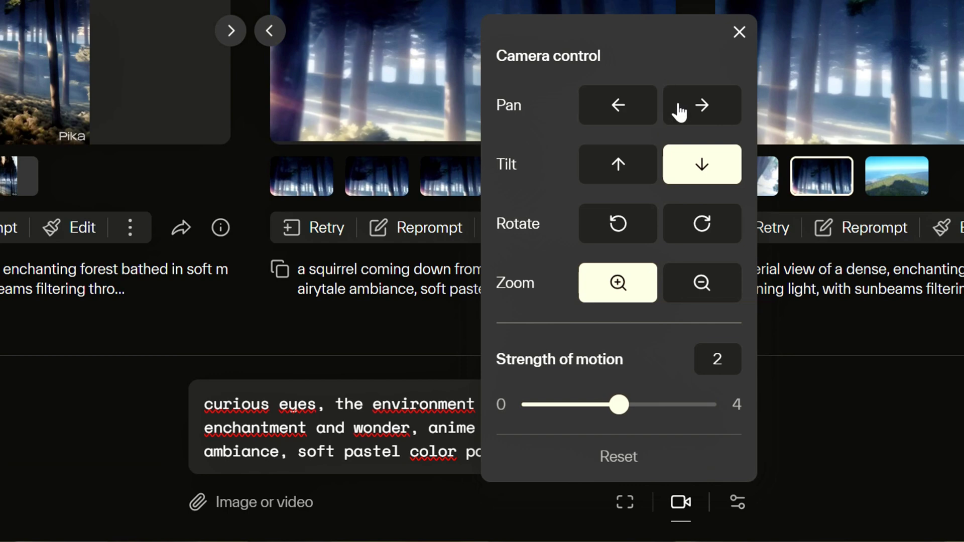
pyautogui.click(707, 175)
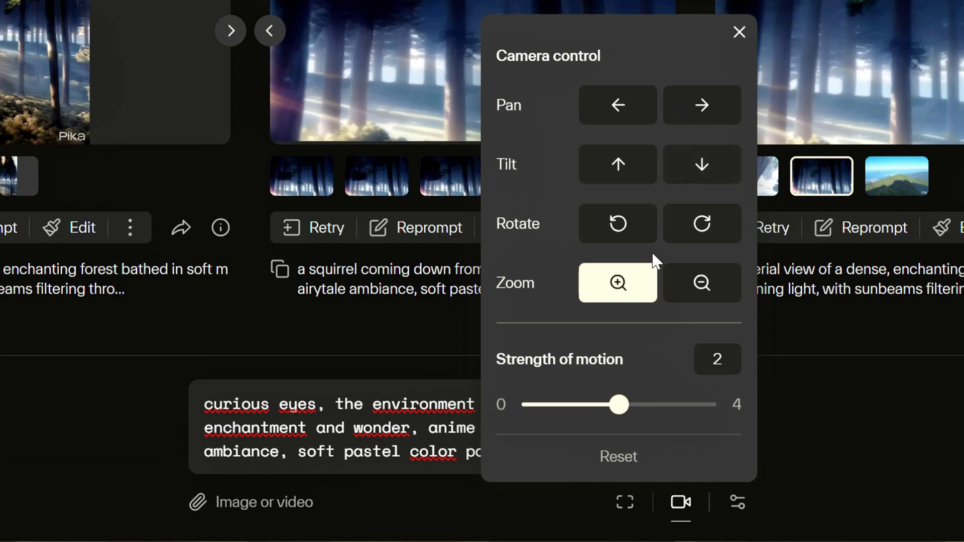
pyautogui.click(648, 297)
pyautogui.click(738, 33)
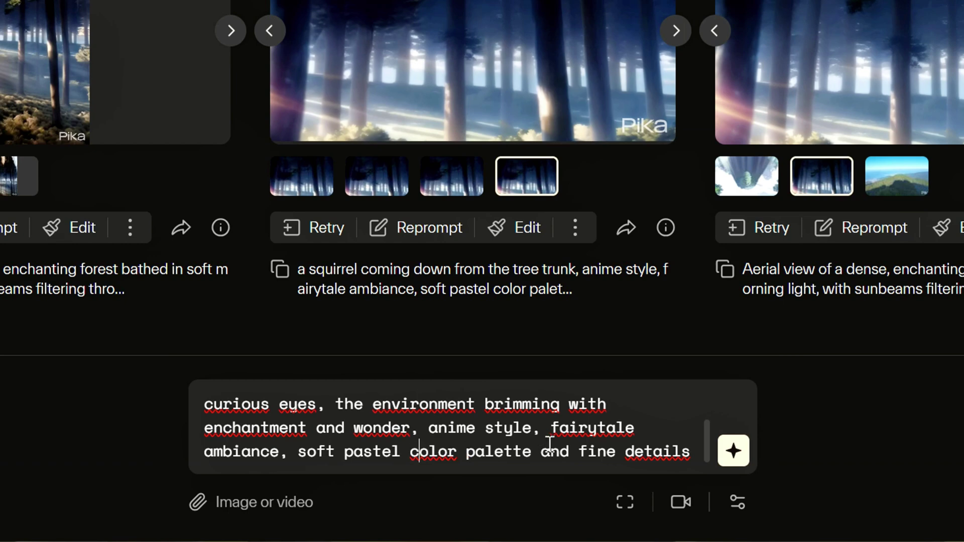
# Step: Insert "dolly zoom," before "anime style" in the prompt
pyautogui.click(428, 428)
pyautogui.write('doll')
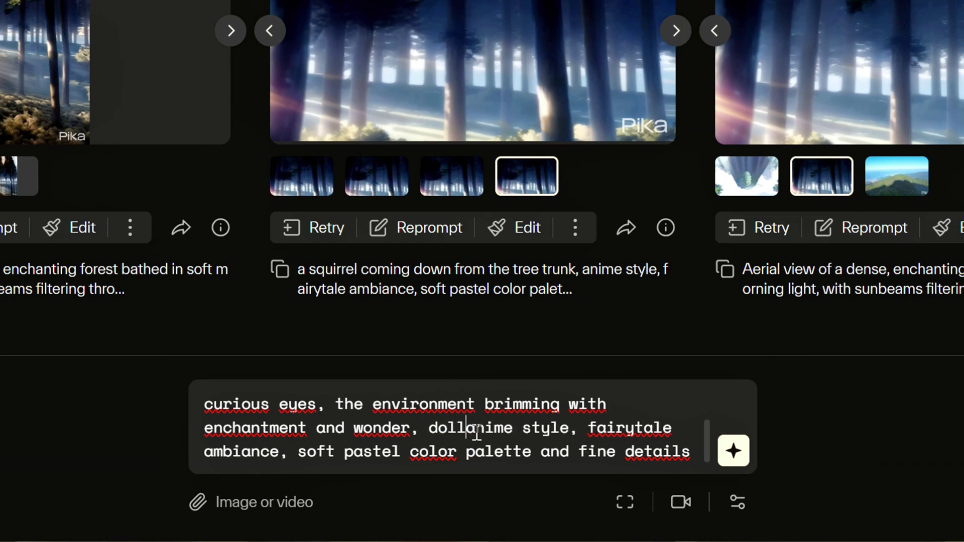
pyautogui.write('y zo')
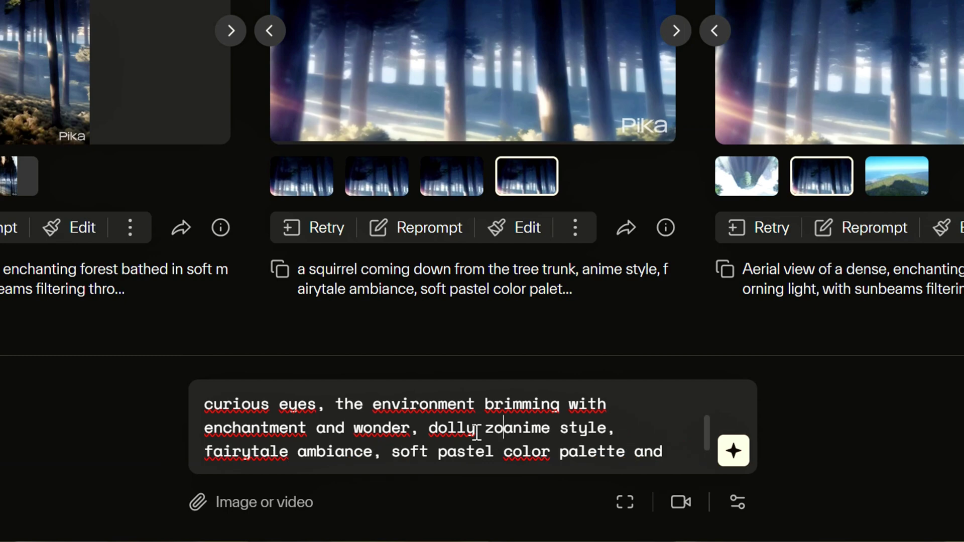
pyautogui.write('om,')
# Step: Set the camera control to a clockwise rotation
pyautogui.click(681, 502)
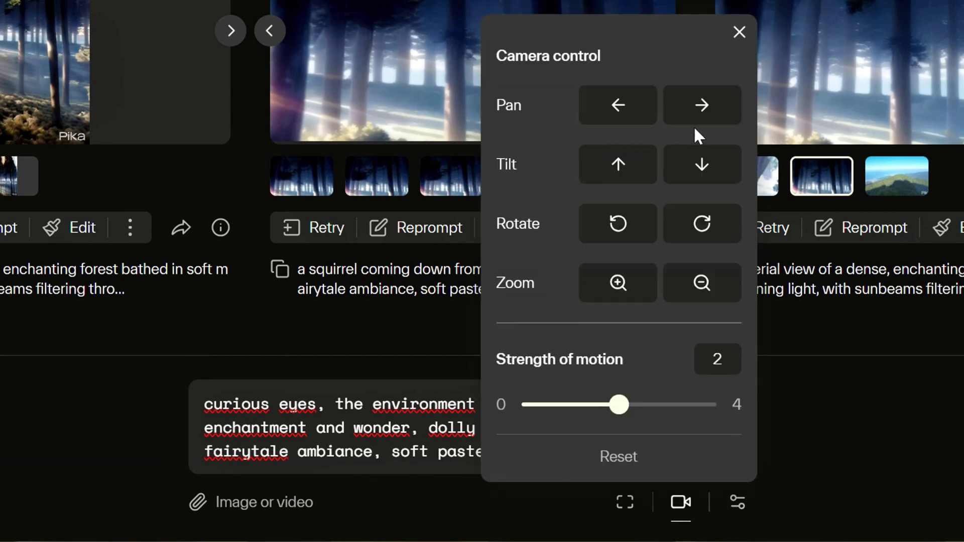
pyautogui.click(689, 499)
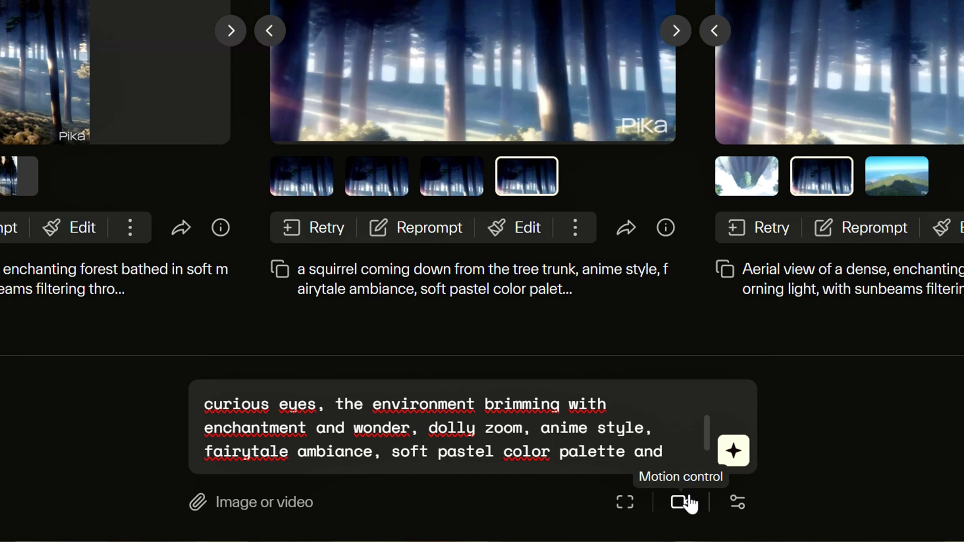
pyautogui.click(688, 502)
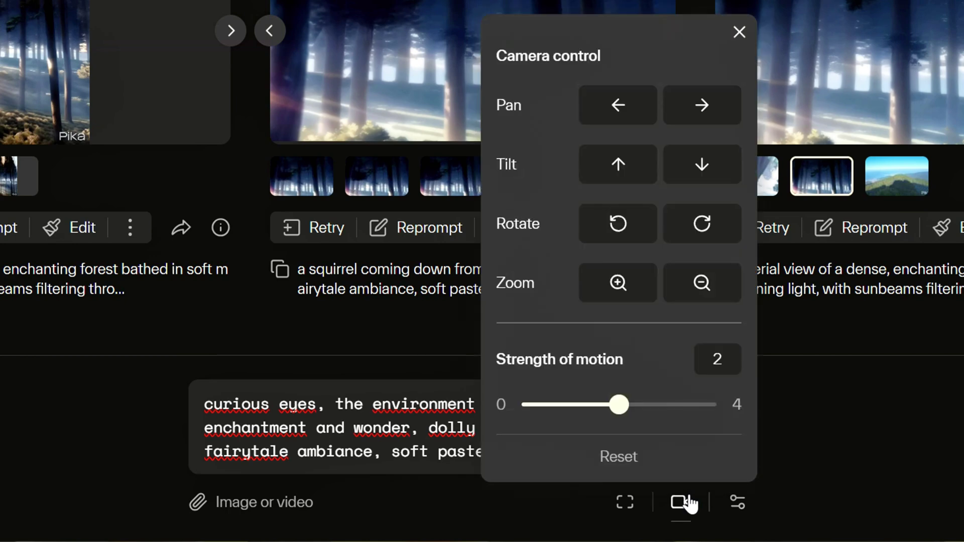
pyautogui.click(709, 227)
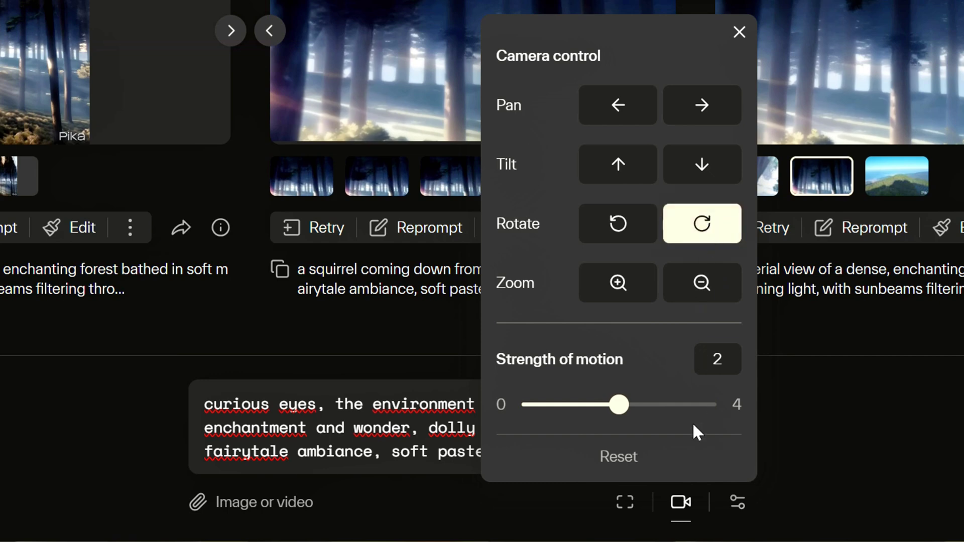
pyautogui.click(739, 33)
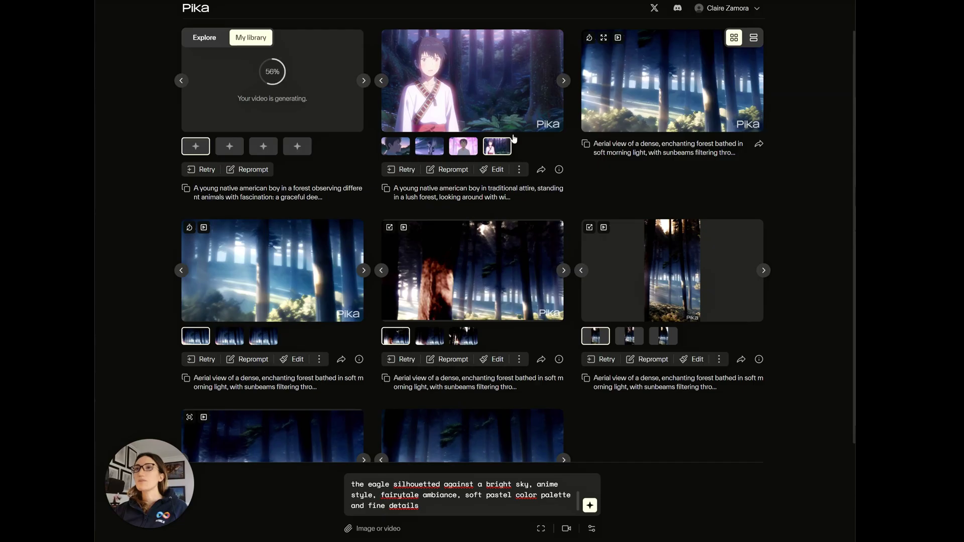
# Step: Compare the four generated variations of the boy in traditional attire in the enlarged view
pyautogui.moveTo(554, 126)
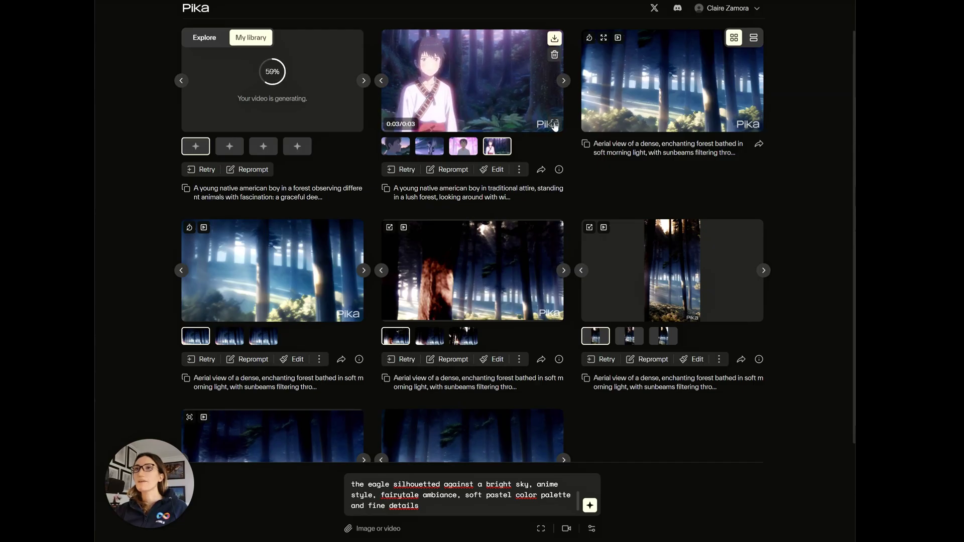
pyautogui.click(554, 125)
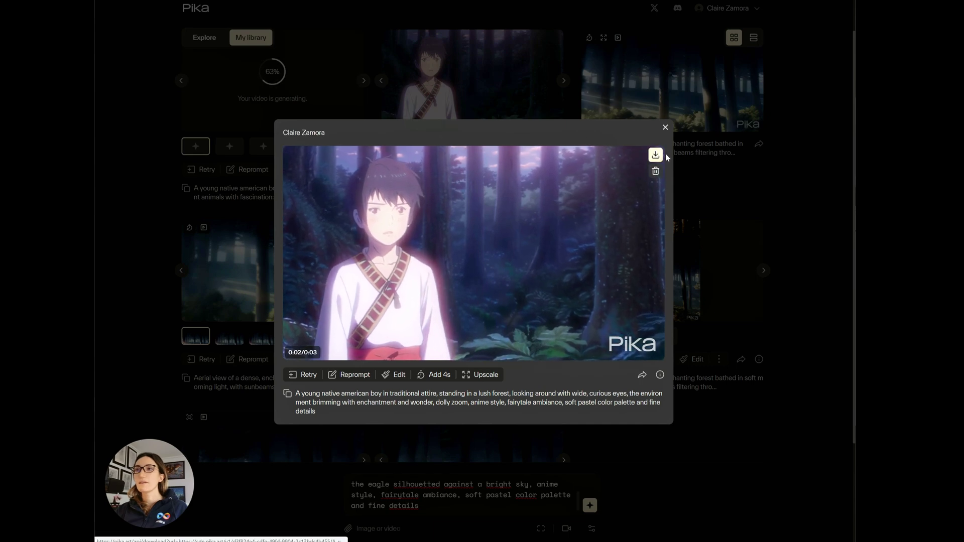
pyautogui.click(665, 128)
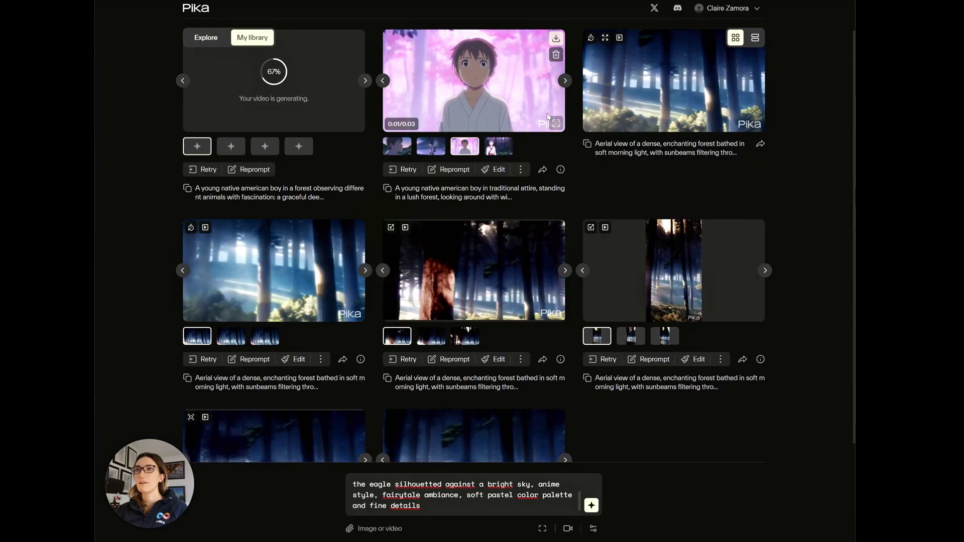
pyautogui.click(555, 125)
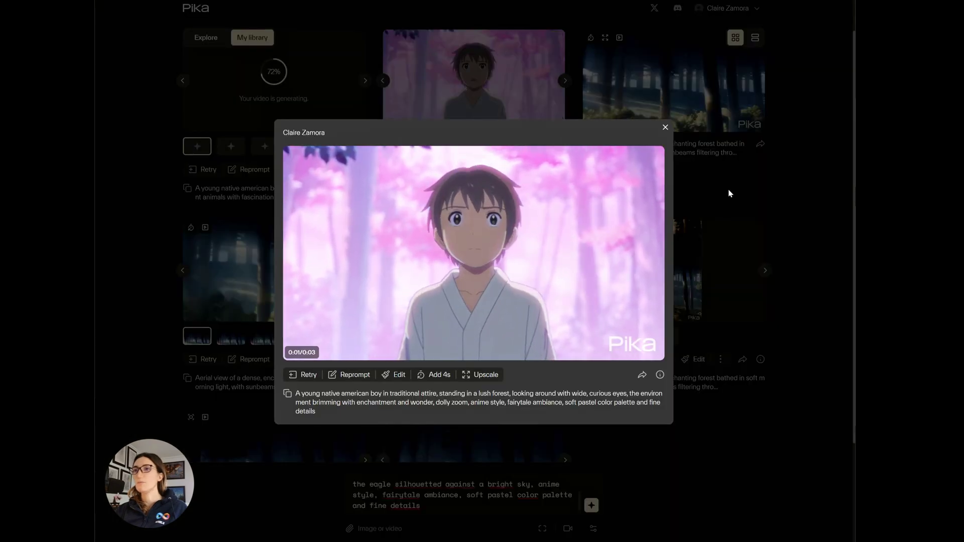
pyautogui.click(665, 128)
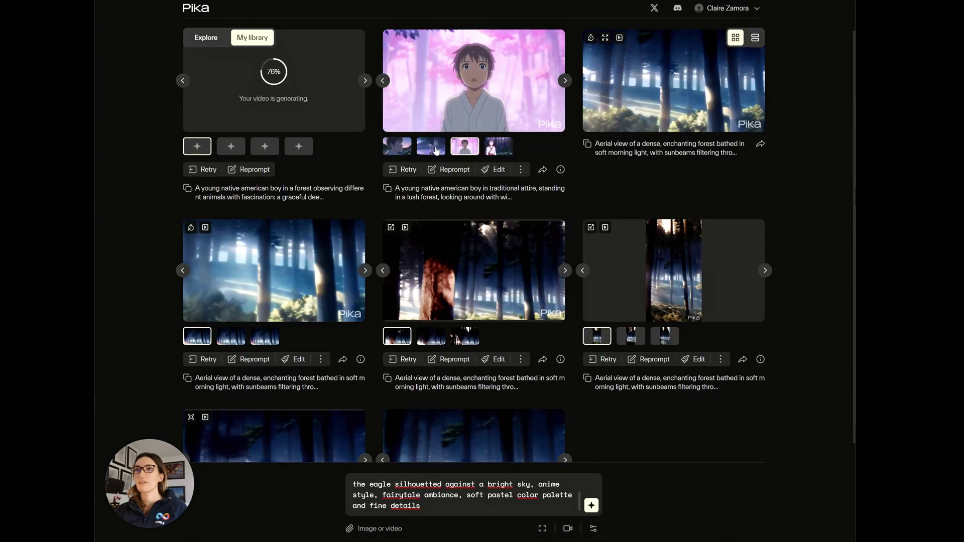
pyautogui.click(555, 124)
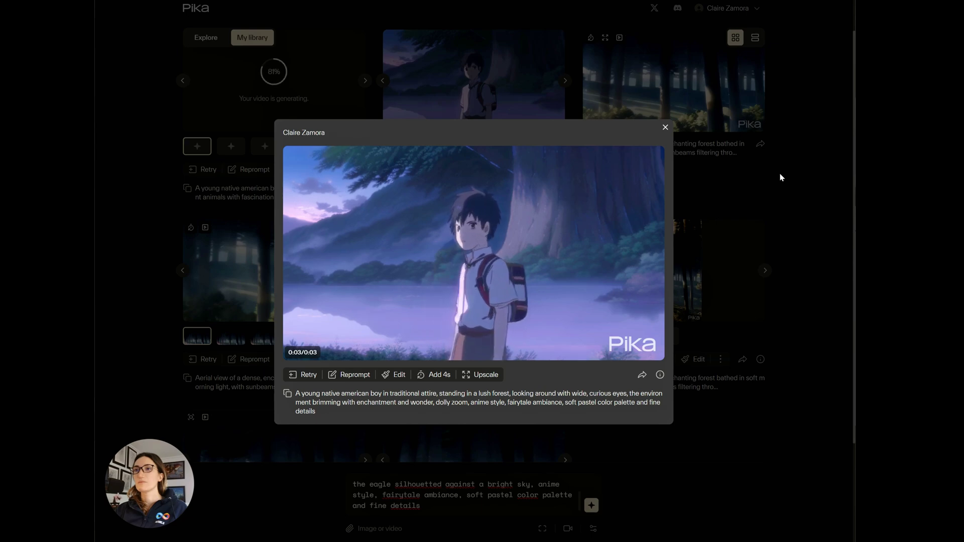
pyautogui.click(665, 130)
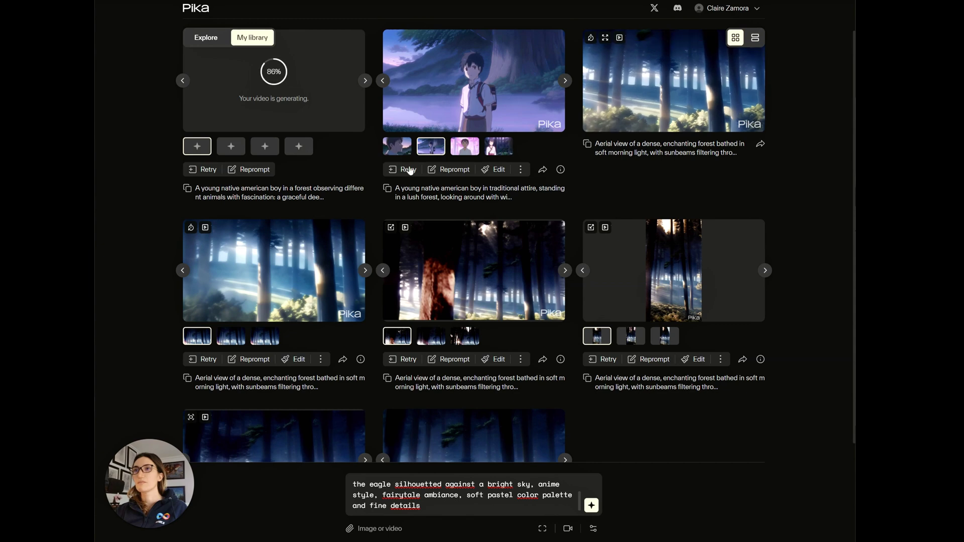
pyautogui.click(555, 129)
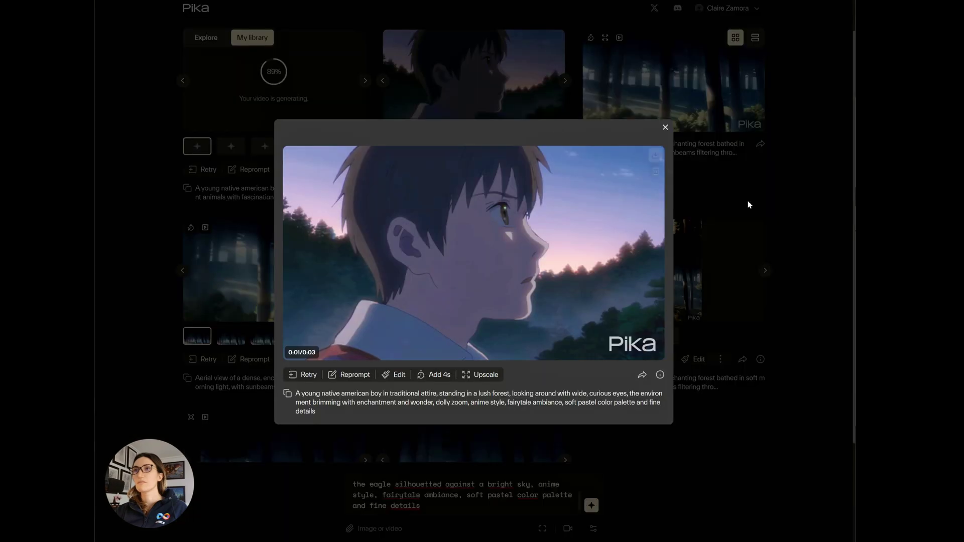
pyautogui.click(771, 213)
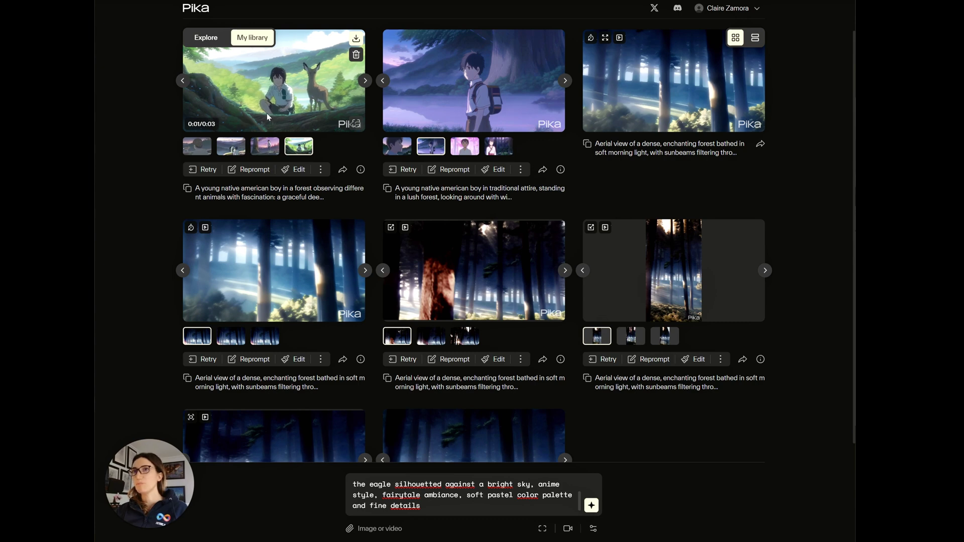
# Step: Review the third, second and first variations of the boy observing forest animals in the enlarged view
pyautogui.click(265, 146)
pyautogui.click(358, 124)
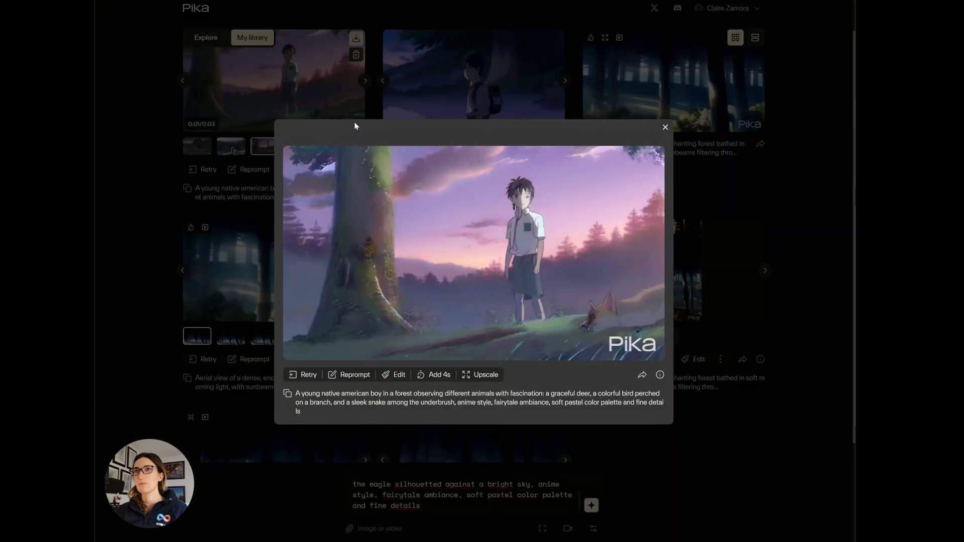
pyautogui.moveTo(466, 212)
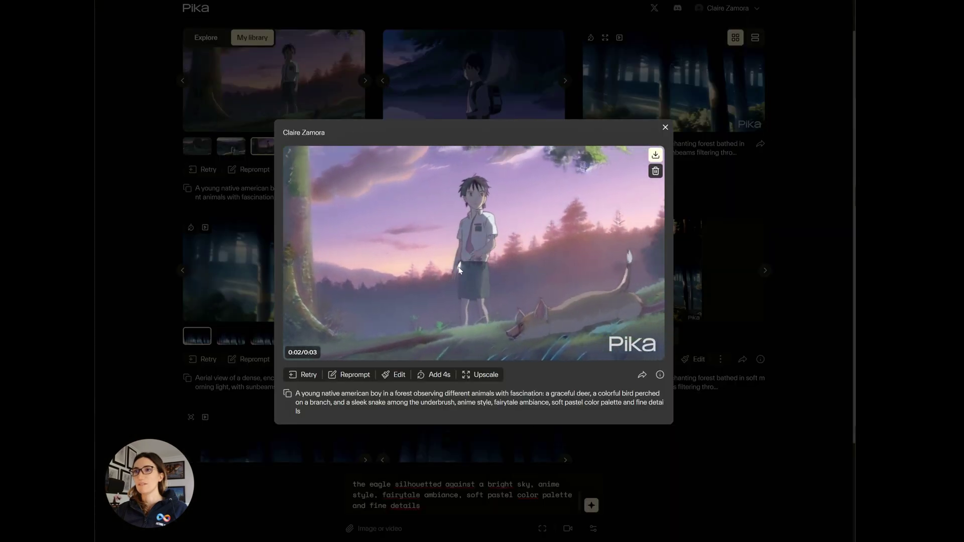
pyautogui.click(665, 127)
pyautogui.click(229, 147)
pyautogui.click(301, 100)
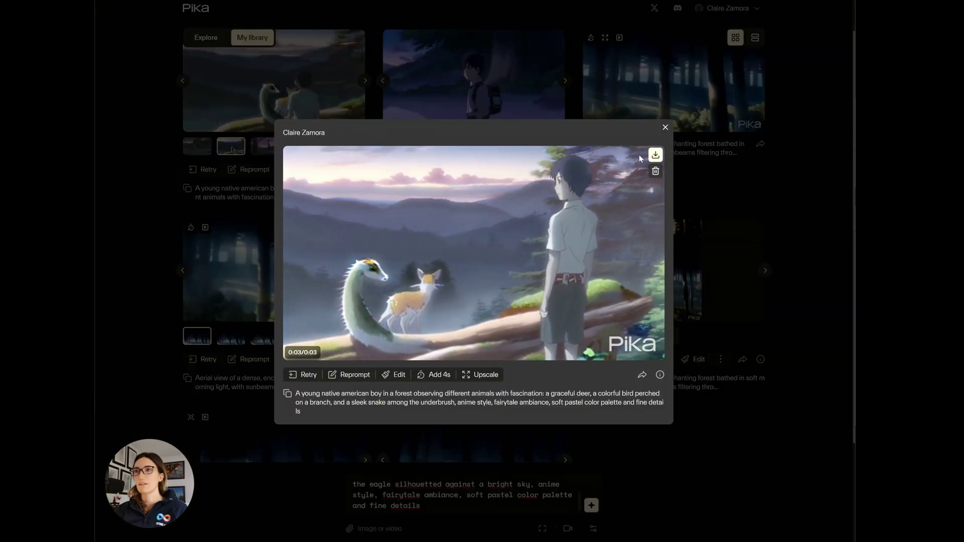
pyautogui.click(665, 127)
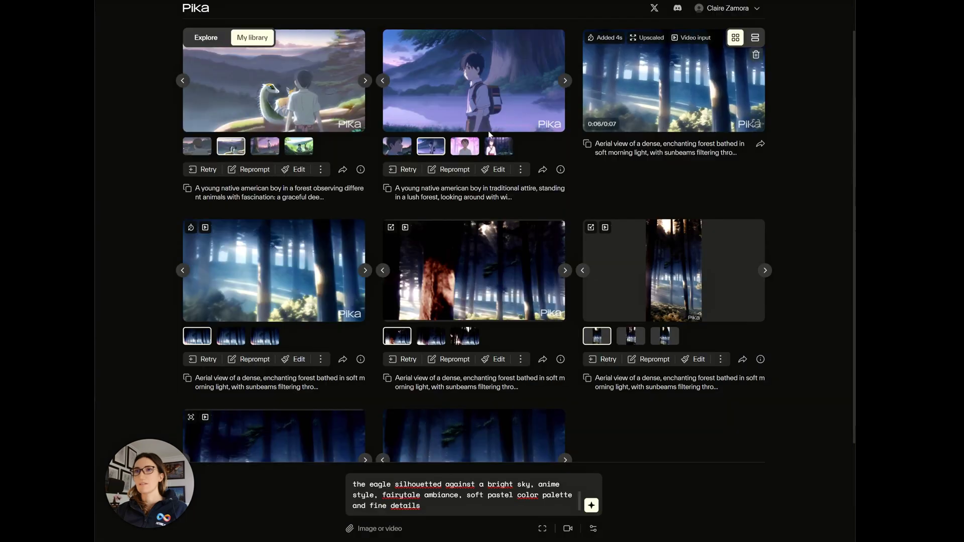
pyautogui.click(206, 151)
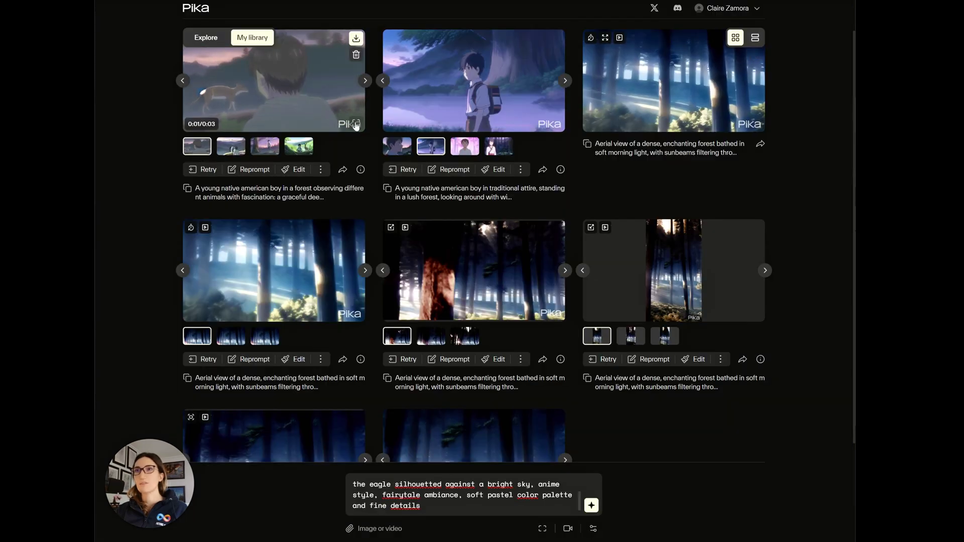
pyautogui.click(301, 81)
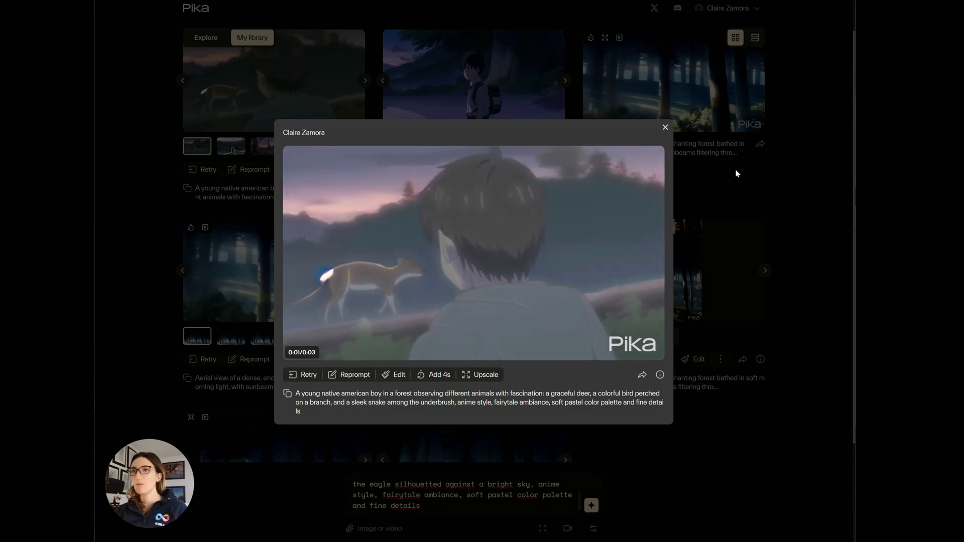
pyautogui.click(665, 128)
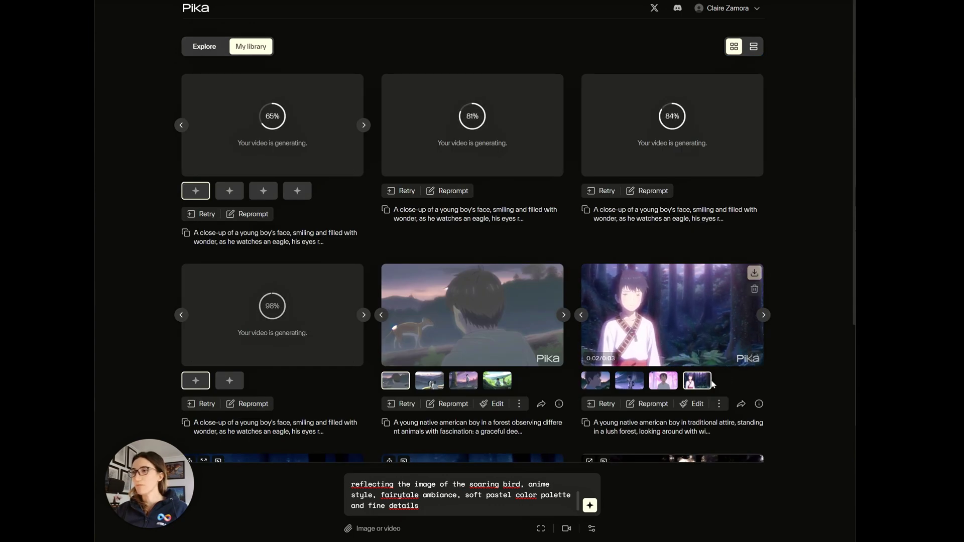
# Step: Edit the fourth variation of the boy in traditional attire with Modify region and fit the region over his eyes
pyautogui.click(697, 405)
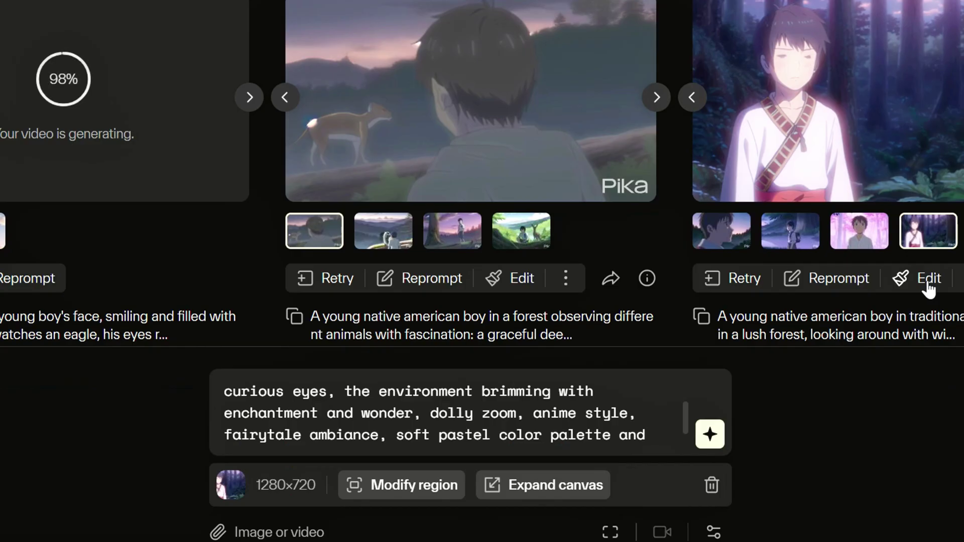
pyautogui.click(405, 486)
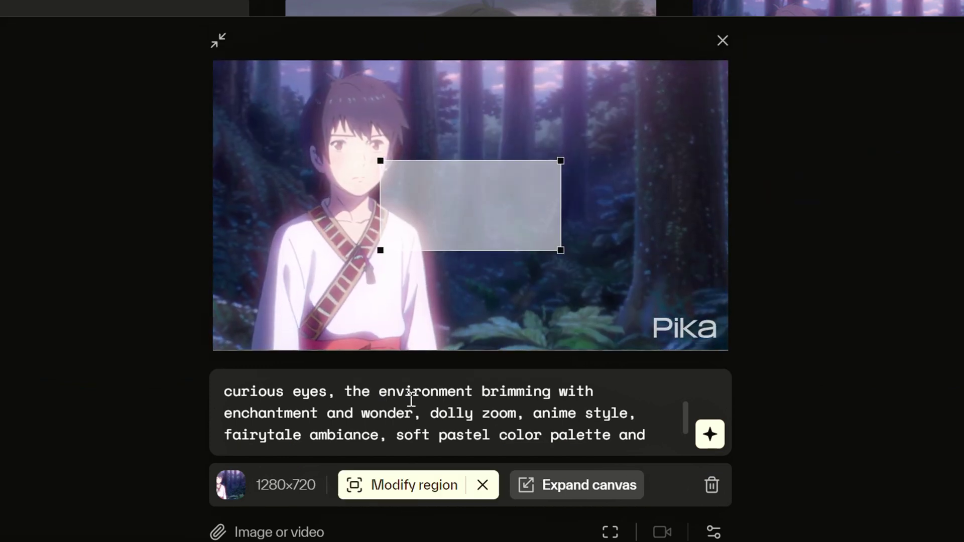
pyautogui.moveTo(487, 227); pyautogui.dragTo(342, 151)
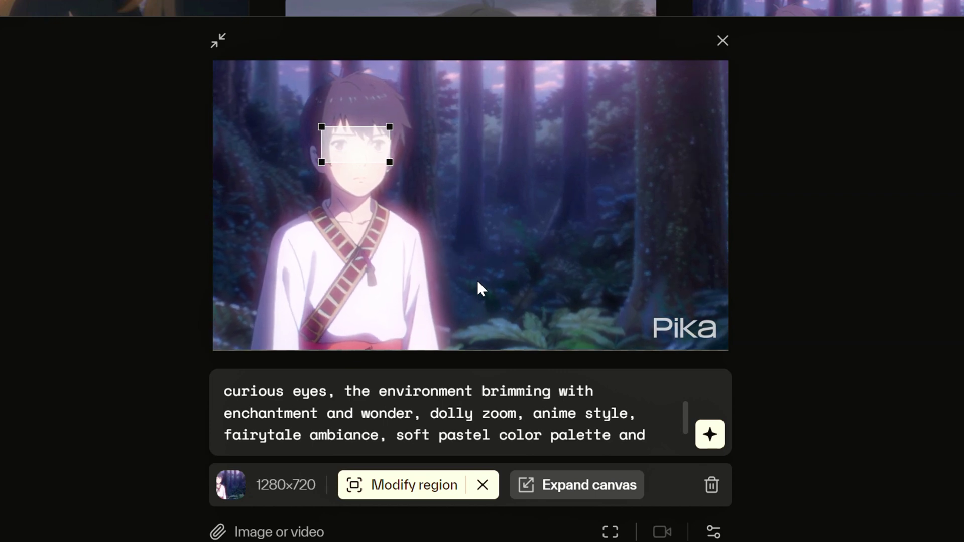
# Step: Generate the region edit with the prompt text before "anime style" replaced by "blue eyes", and view a resulting clip enlarged
pyautogui.click(379, 413)
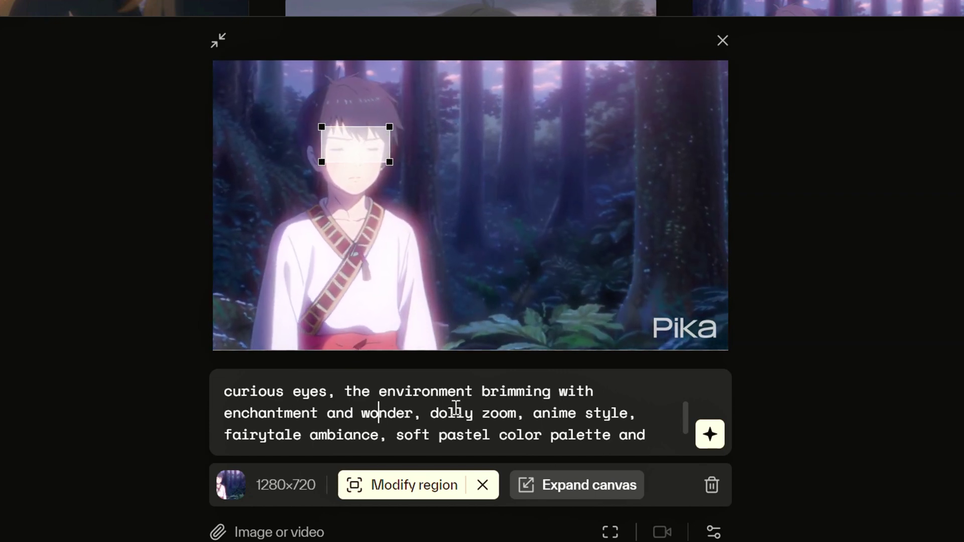
pyautogui.moveTo(522, 416); pyautogui.dragTo(176, 374)
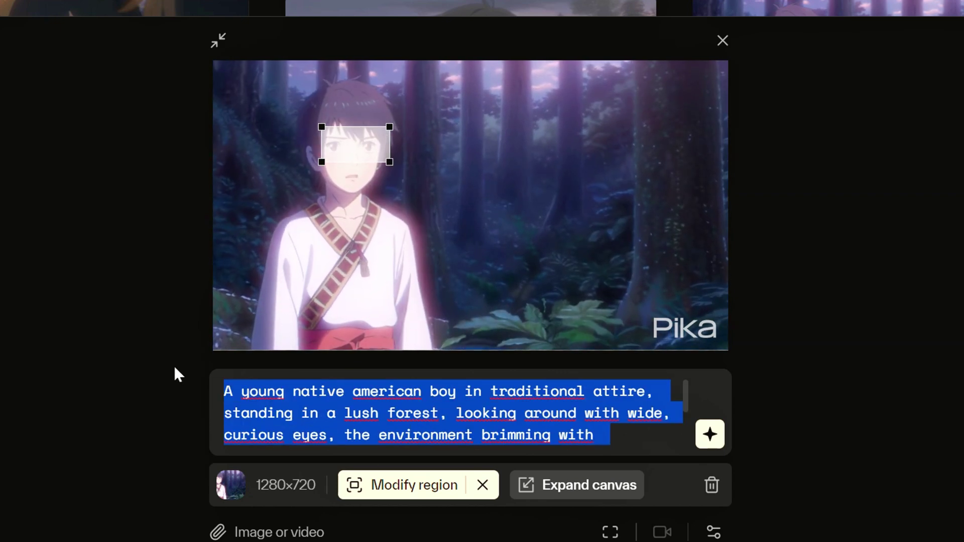
pyautogui.write('blue ey')
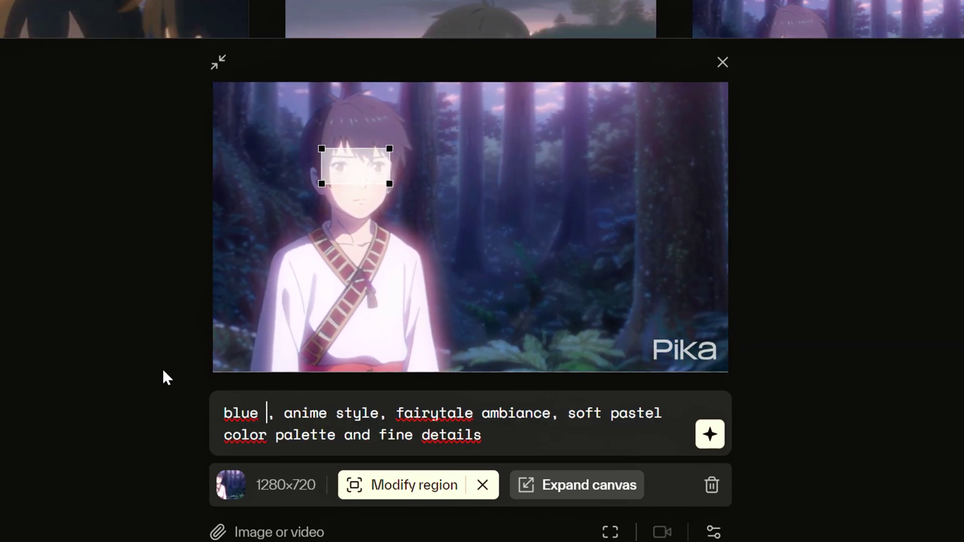
pyautogui.write('es')
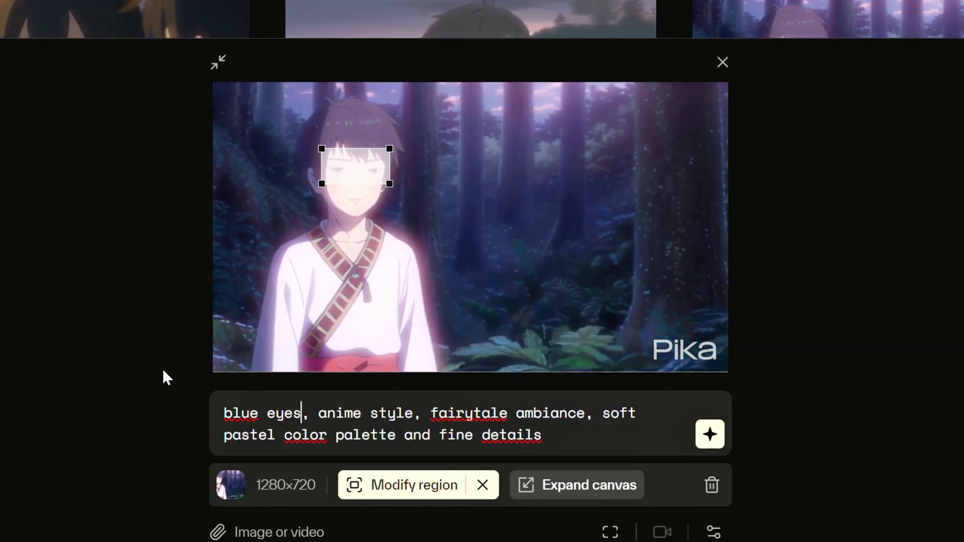
pyautogui.click(710, 435)
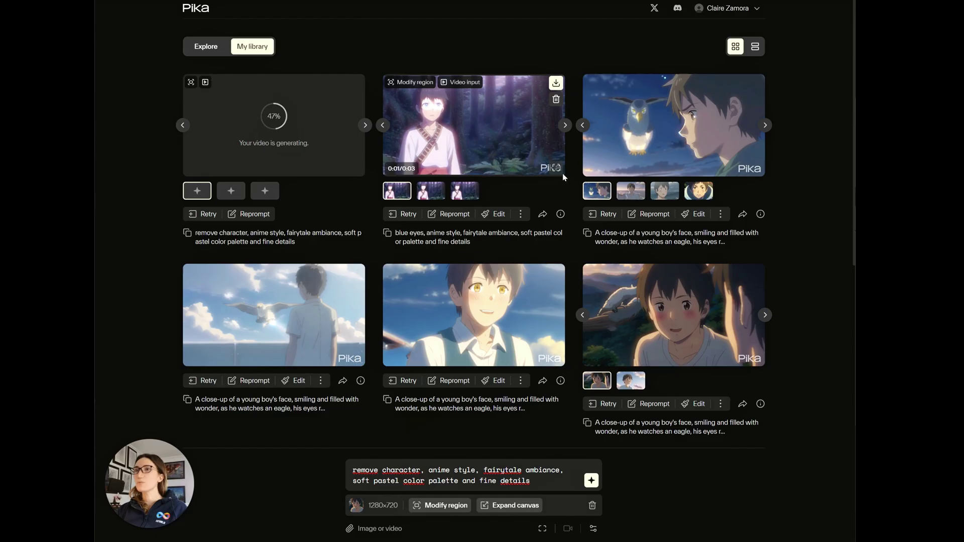
pyautogui.click(441, 190)
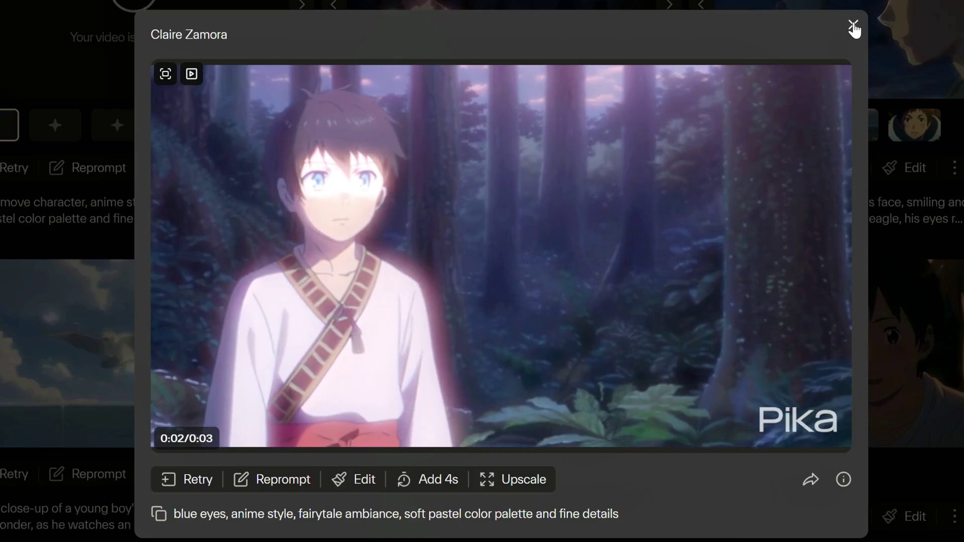
# Step: Edit the clip of the boy beside a large hand with Modify region and stretch the region over the hand along the full frame height
pyautogui.click(854, 27)
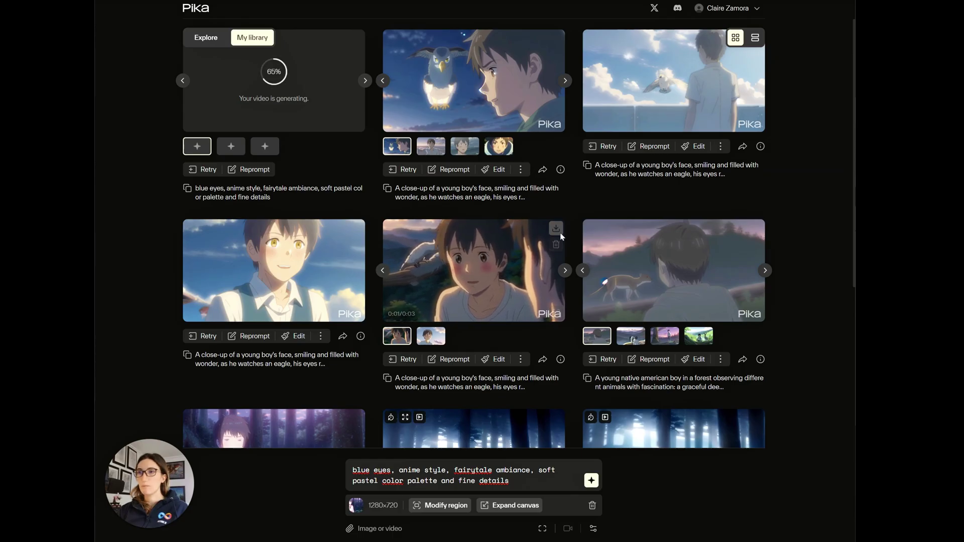
pyautogui.click(493, 361)
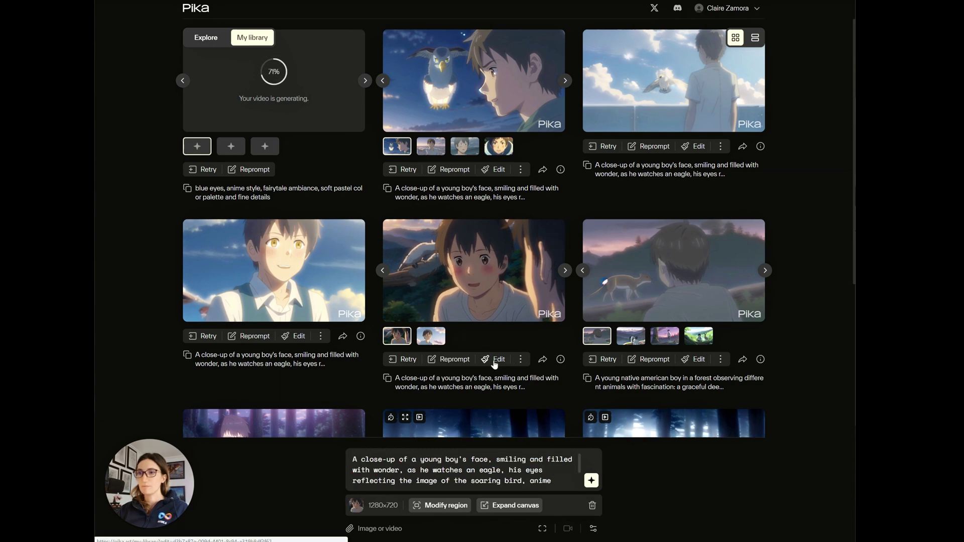
pyautogui.click(445, 507)
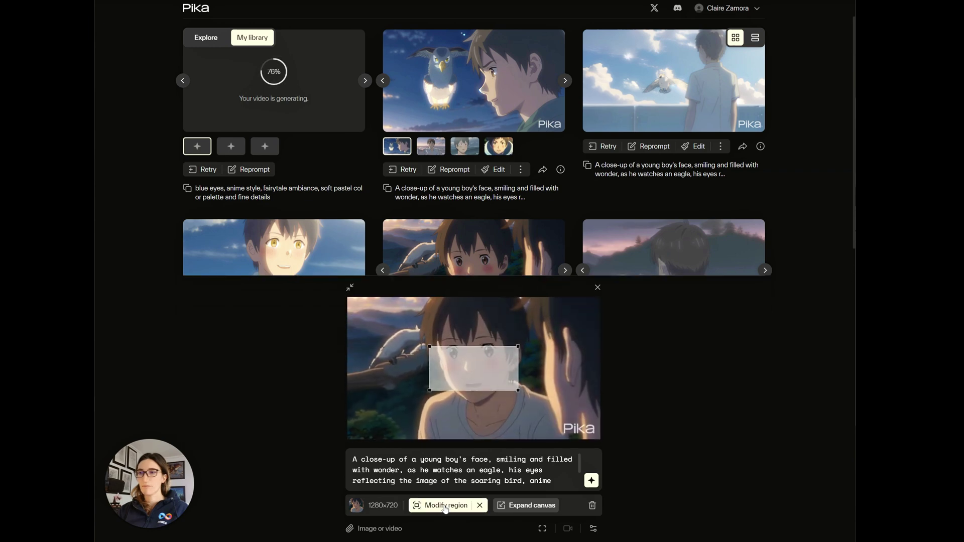
pyautogui.moveTo(502, 356); pyautogui.dragTo(584, 307)
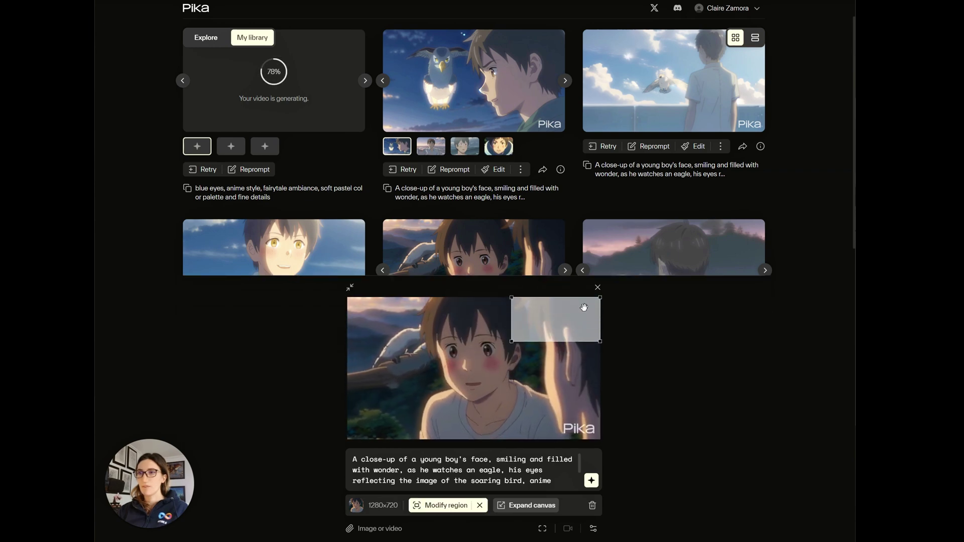
pyautogui.moveTo(567, 343); pyautogui.dragTo(571, 453)
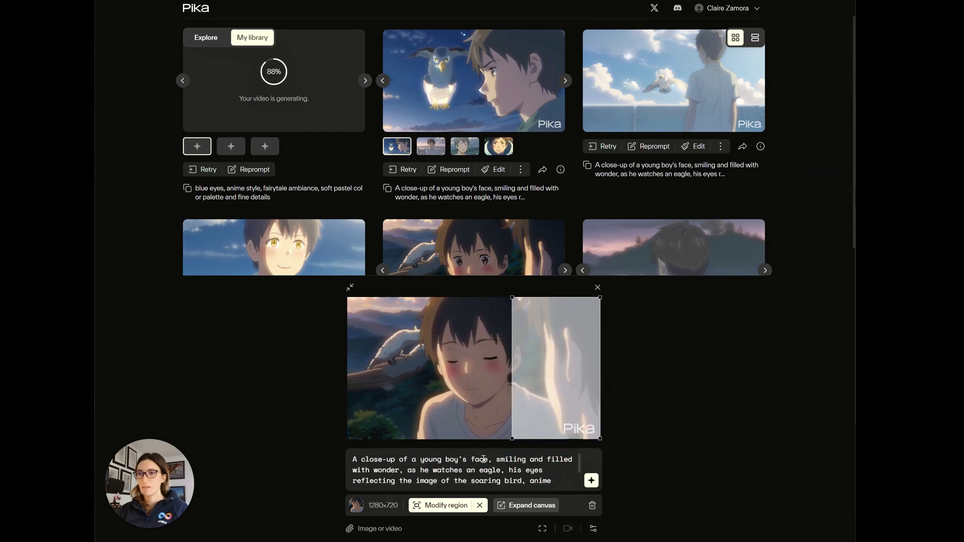
# Step: Replace the prompt text before "anime style" with "remove character" and generate the region edit
pyautogui.moveTo(362, 459); pyautogui.dragTo(341, 458)
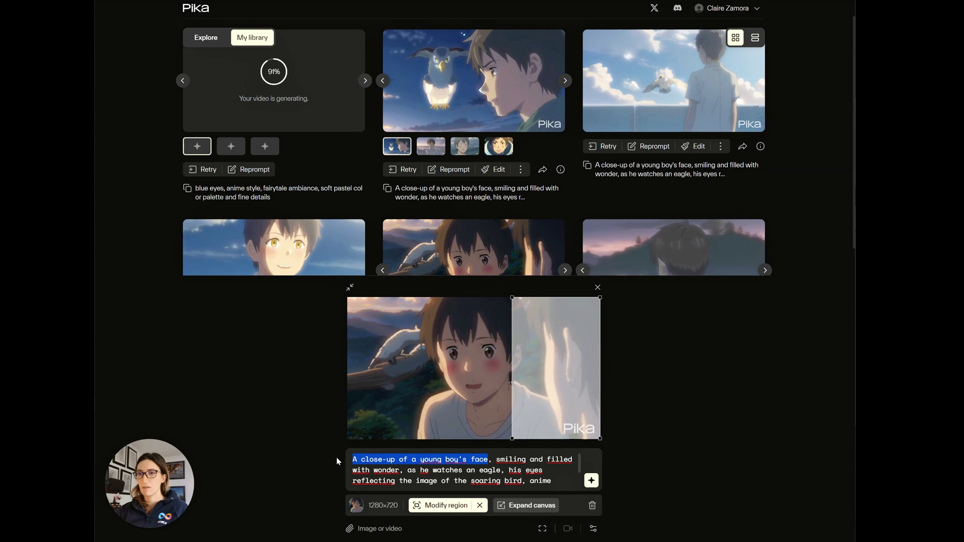
pyautogui.press('Delete')
pyautogui.write('r')
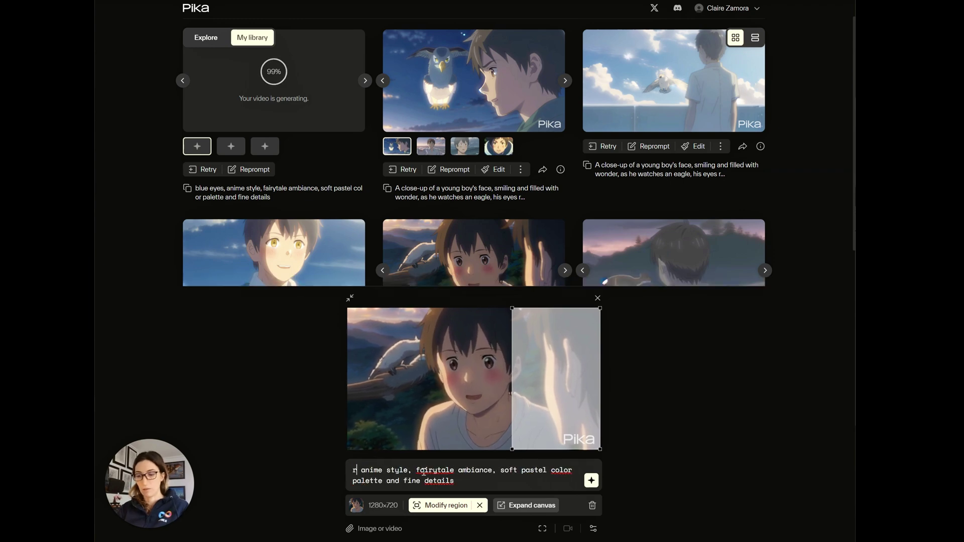
pyautogui.write('emove character')
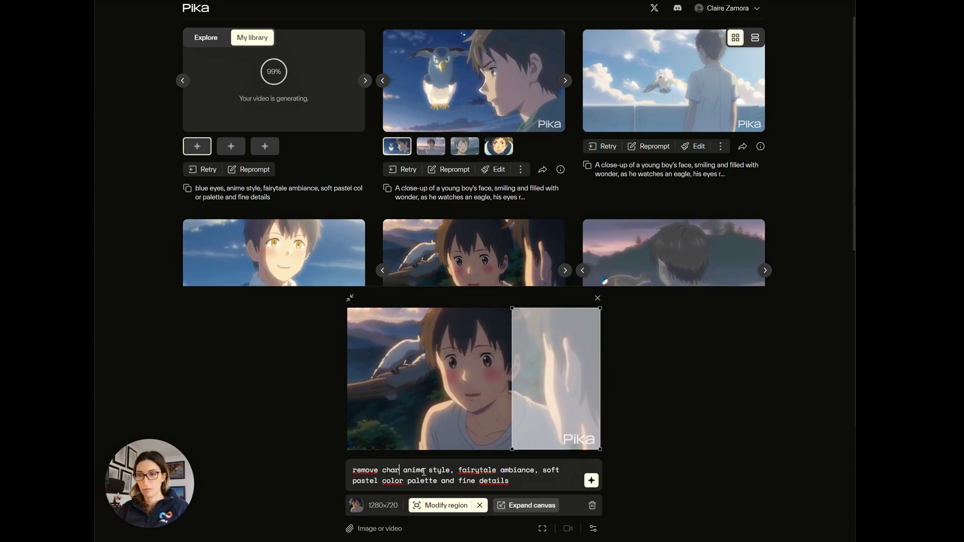
pyautogui.write(',')
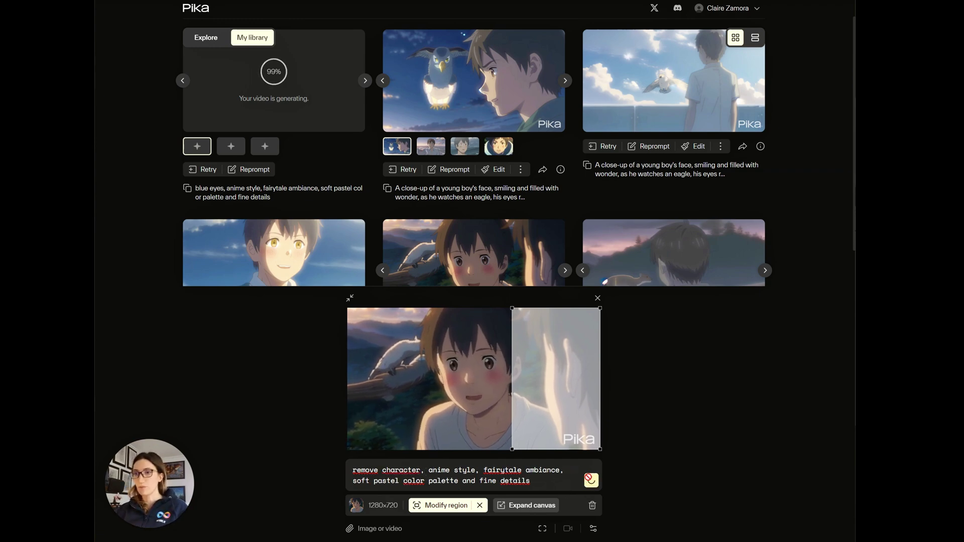
pyautogui.click(596, 481)
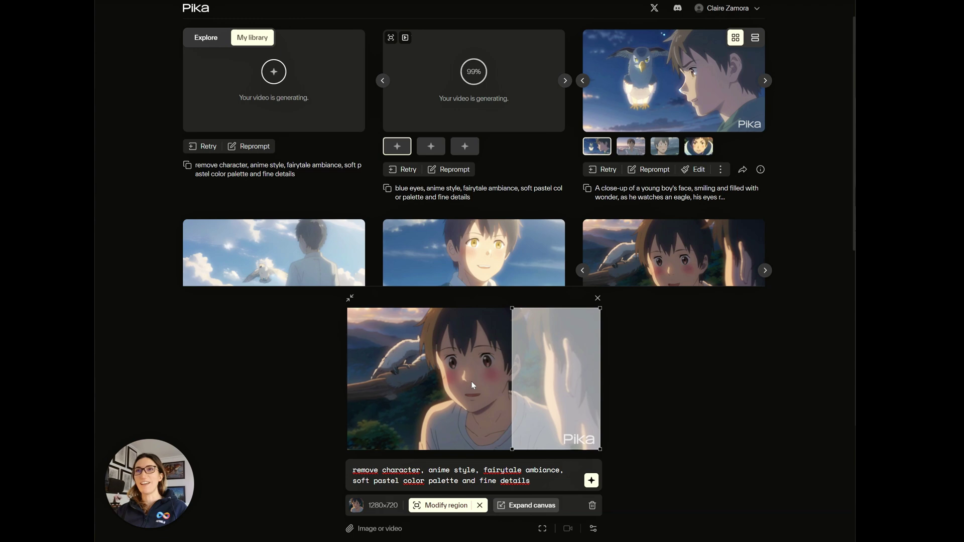
# Step: Retry the "remove character" generation twice for additional variations and close the region editor
pyautogui.click(203, 146)
pyautogui.click(203, 169)
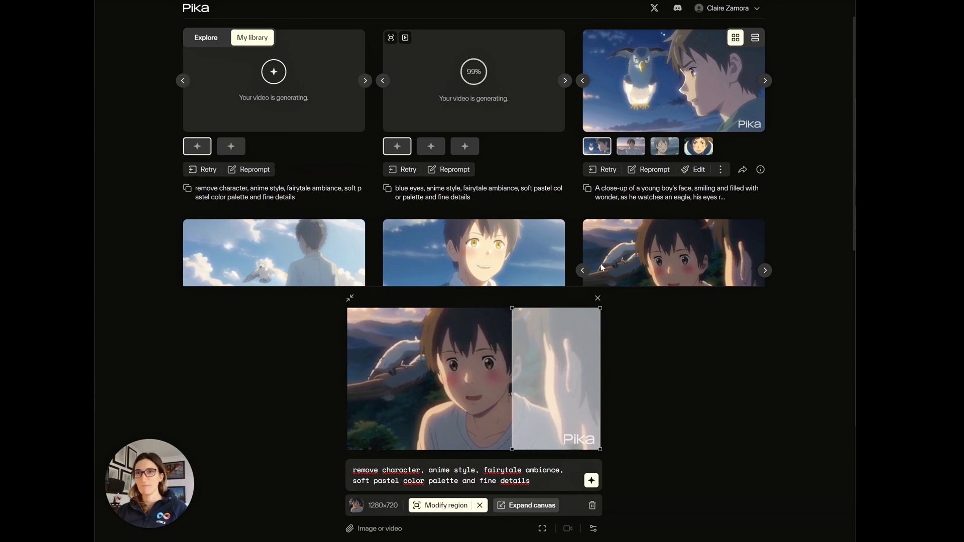
pyautogui.click(597, 299)
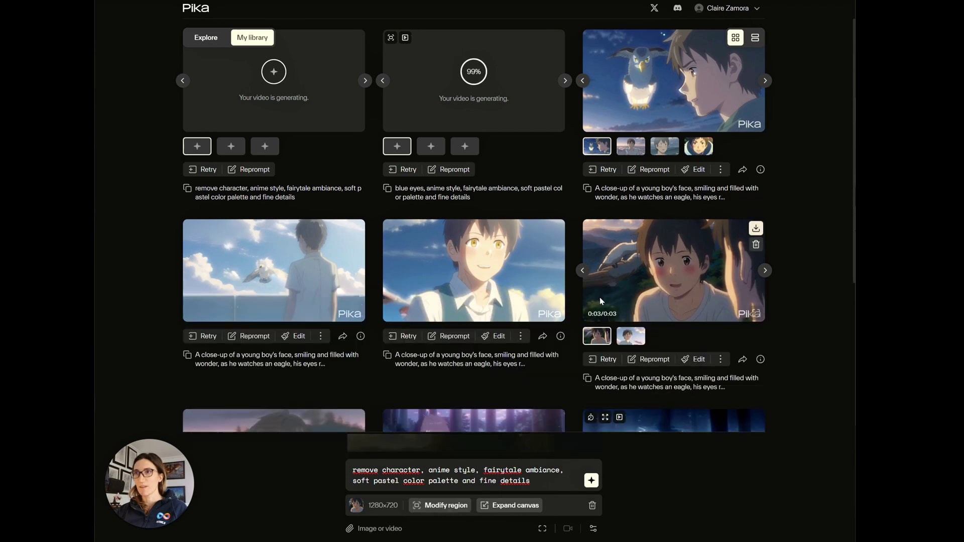
# Step: Review the third variation of the "remove character" clip in the enlarged view
pyautogui.click(472, 148)
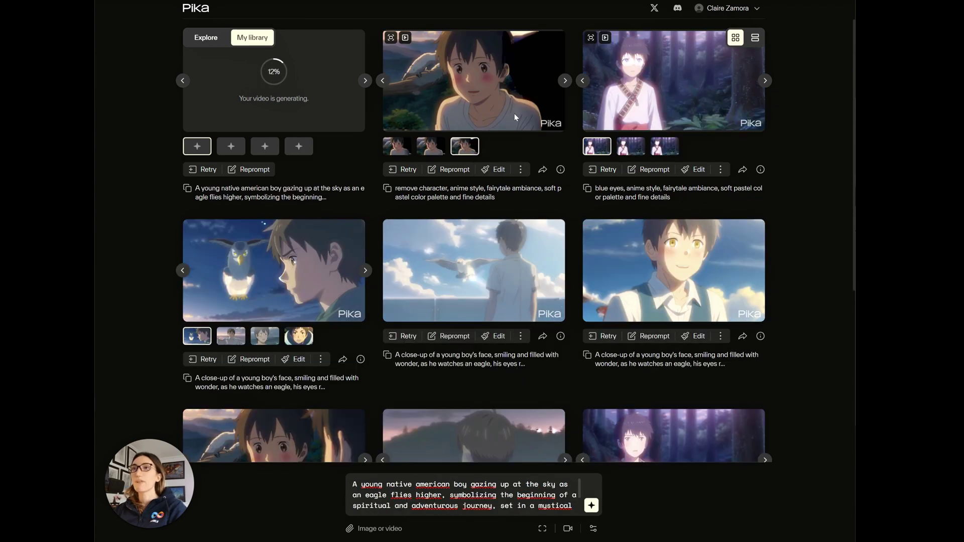
pyautogui.click(506, 99)
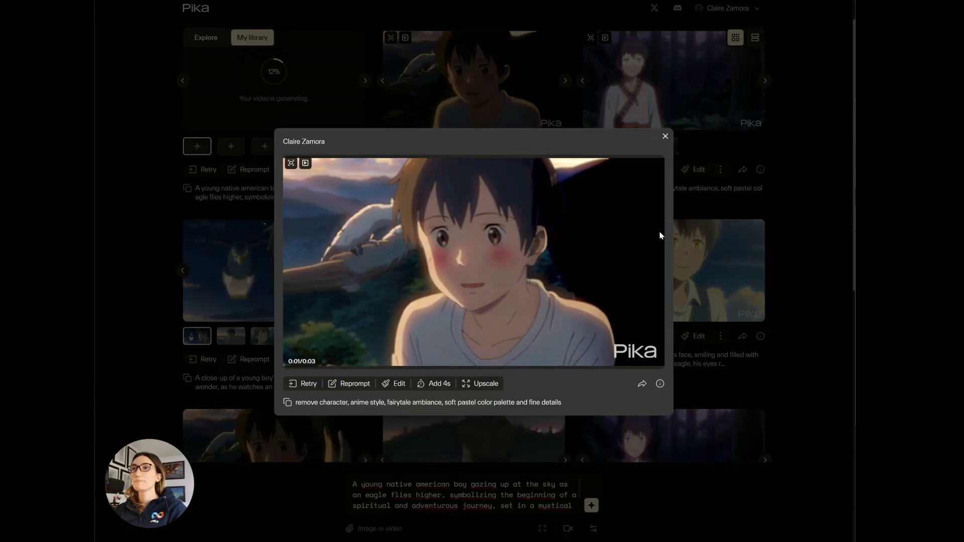
pyautogui.click(665, 137)
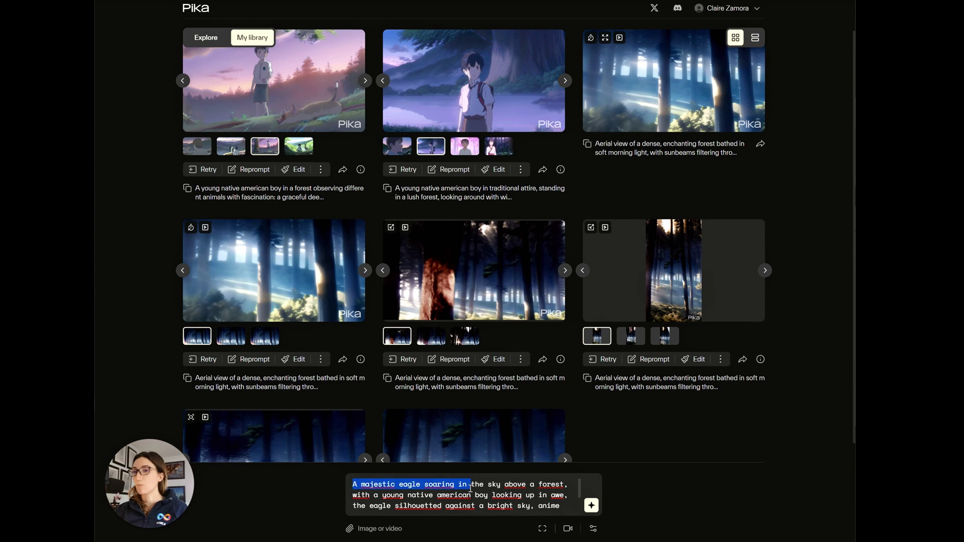
# Step: Replace the eagle prompt text before "anime style" with the copied description ending in "reflecting the image of the soaring bird", and check the parameters
pyautogui.moveTo(494, 487)
pyautogui.mouseDown()
pyautogui.moveTo(482, 507)
pyautogui.moveTo(485, 486)
pyautogui.mouseUp()
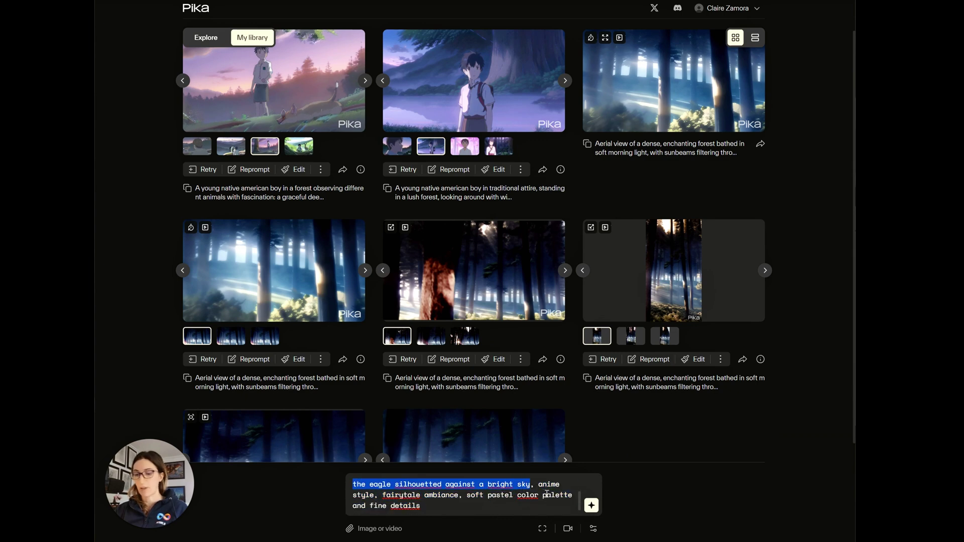
pyautogui.hotkey('ctrl', 'v')
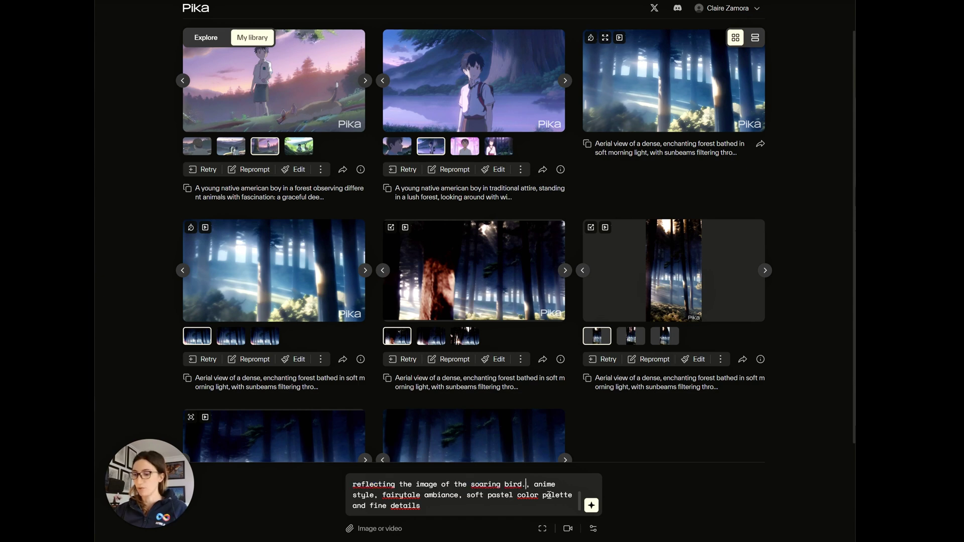
pyautogui.press('BackSpace')
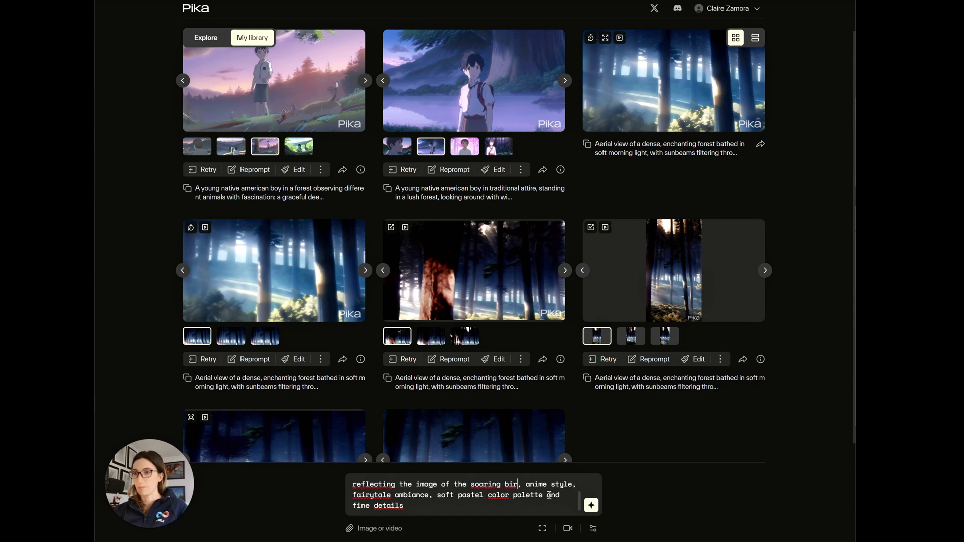
pyautogui.write('d')
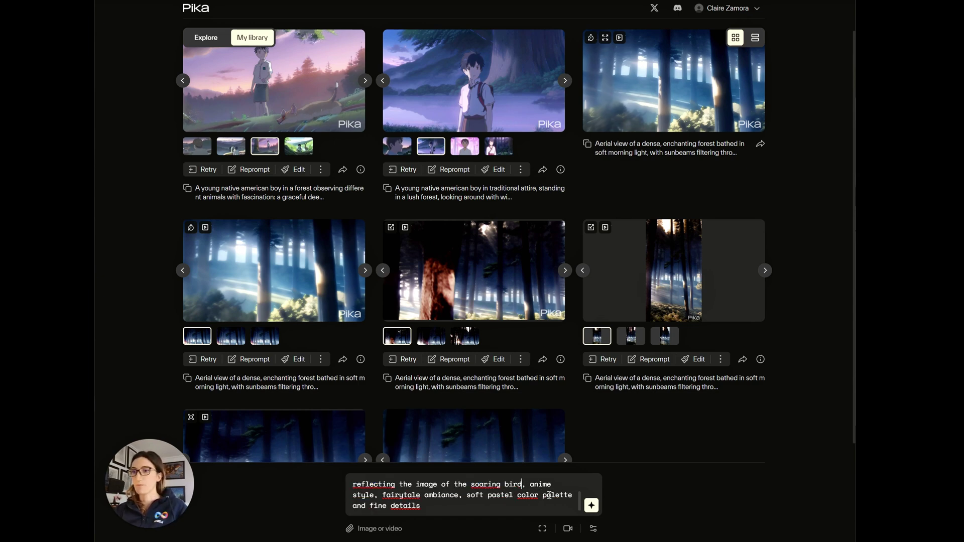
pyautogui.click(593, 531)
pyautogui.click(592, 531)
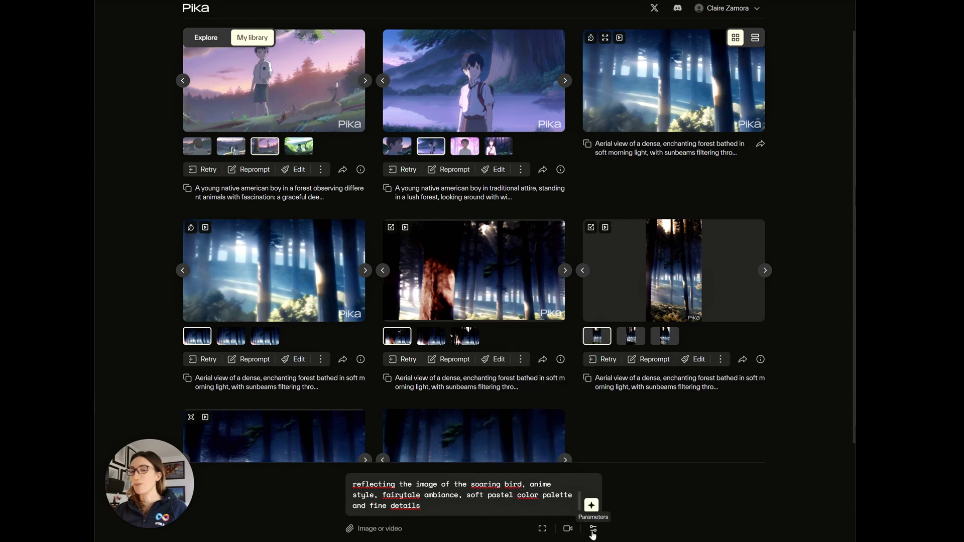